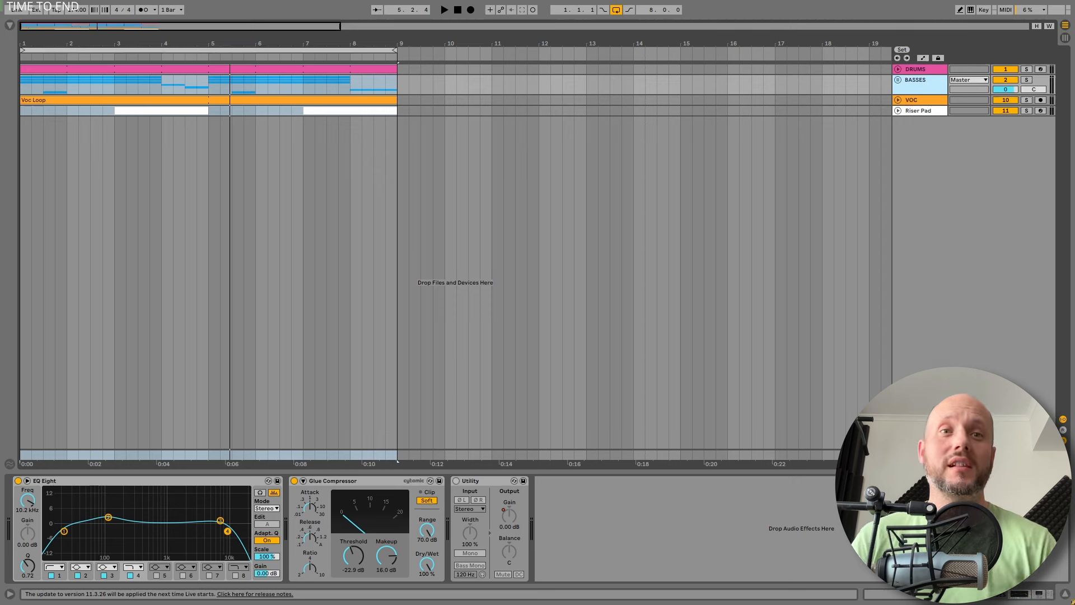
# Step: Expand the BASSES group and play the eight-bar loop, both in full and with BASSES soloed
pyautogui.click(252, 48)
pyautogui.press('space')
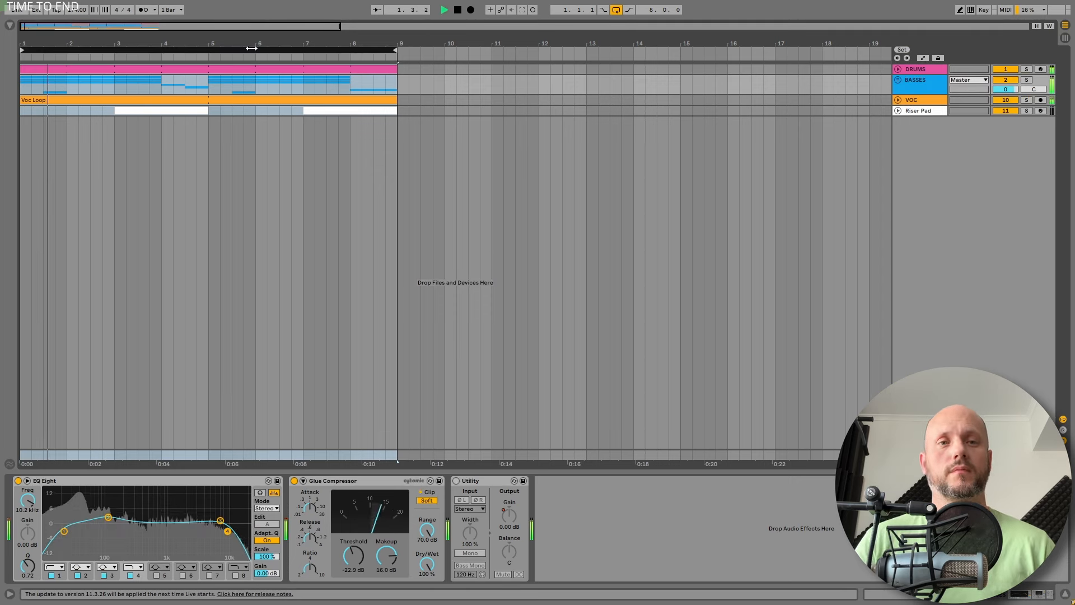
pyautogui.click(898, 79)
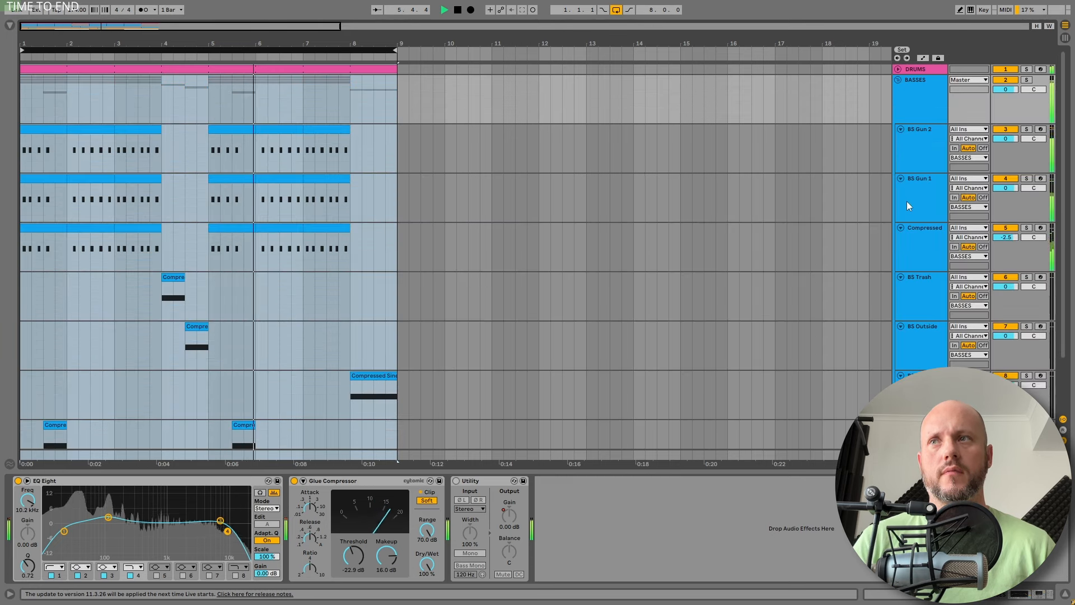
pyautogui.scroll(-2, 907, 202)
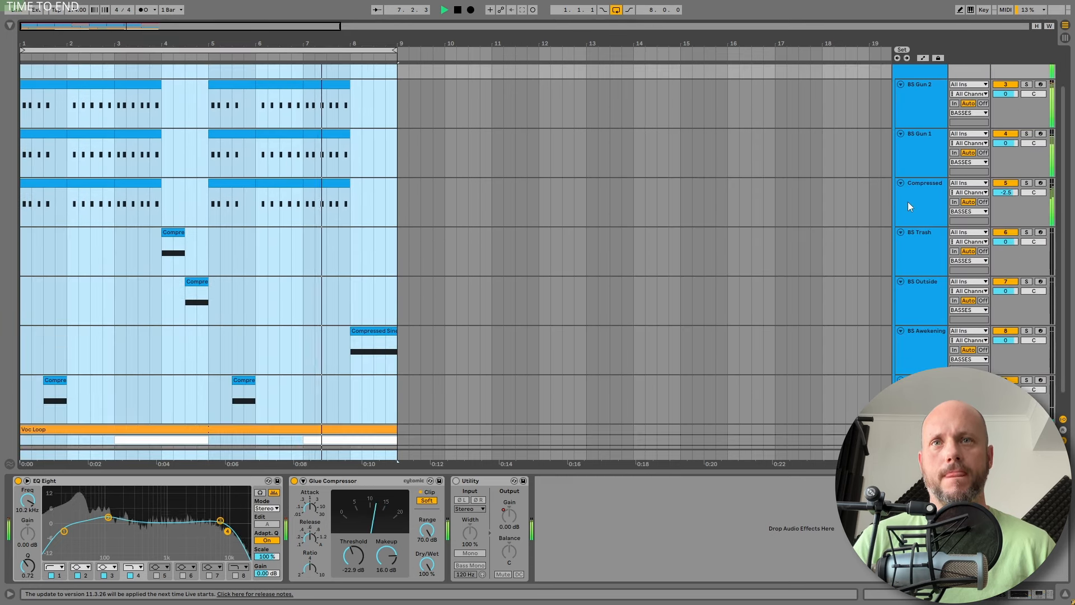
pyautogui.scroll(-1, 908, 202)
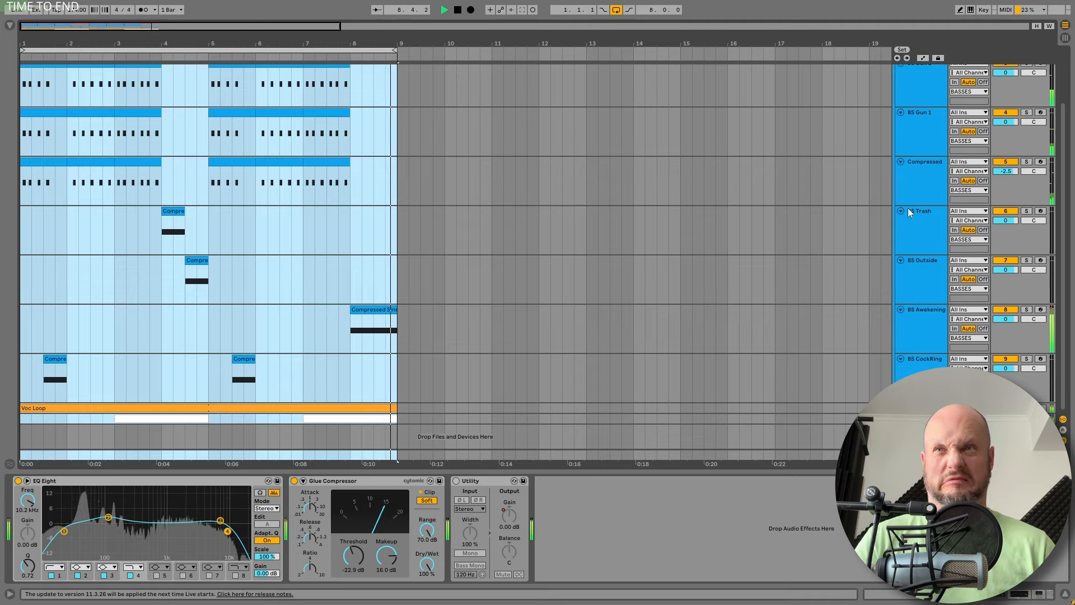
pyautogui.scroll(3, 908, 205)
pyautogui.press('space')
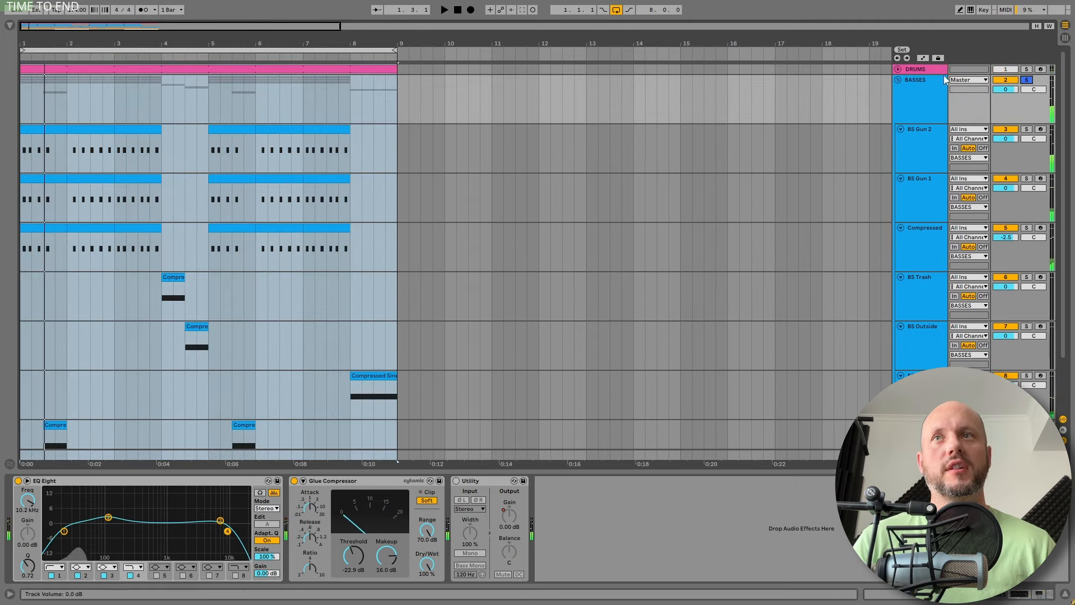
pyautogui.press('space')
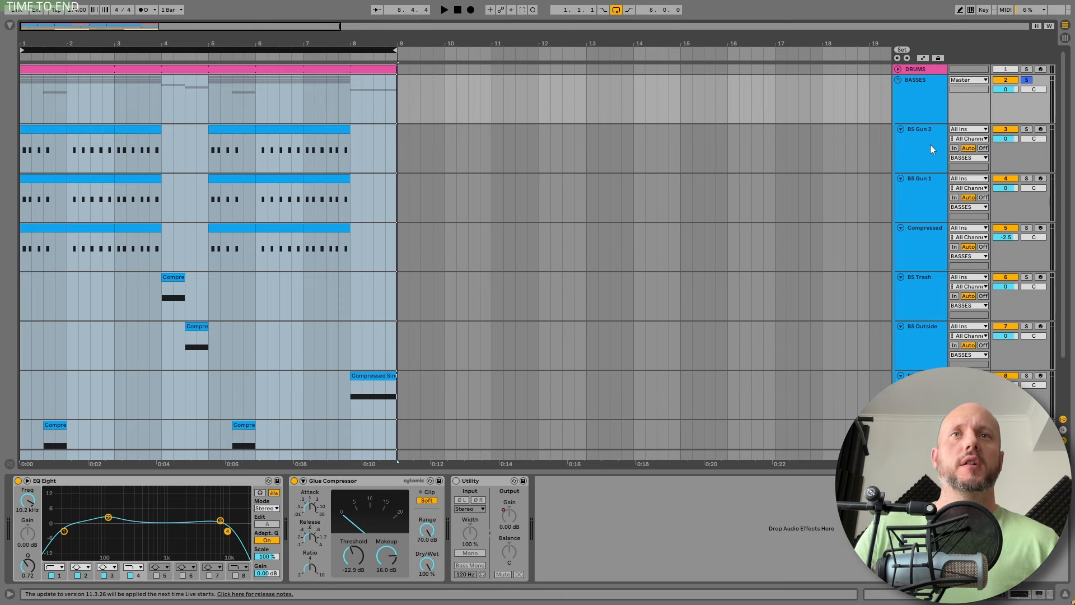
# Step: Solo the BS Gun 2, BS Gun 1 and Compressed tracks one at a time during loop playback
pyautogui.click(929, 144)
pyautogui.click(1027, 129)
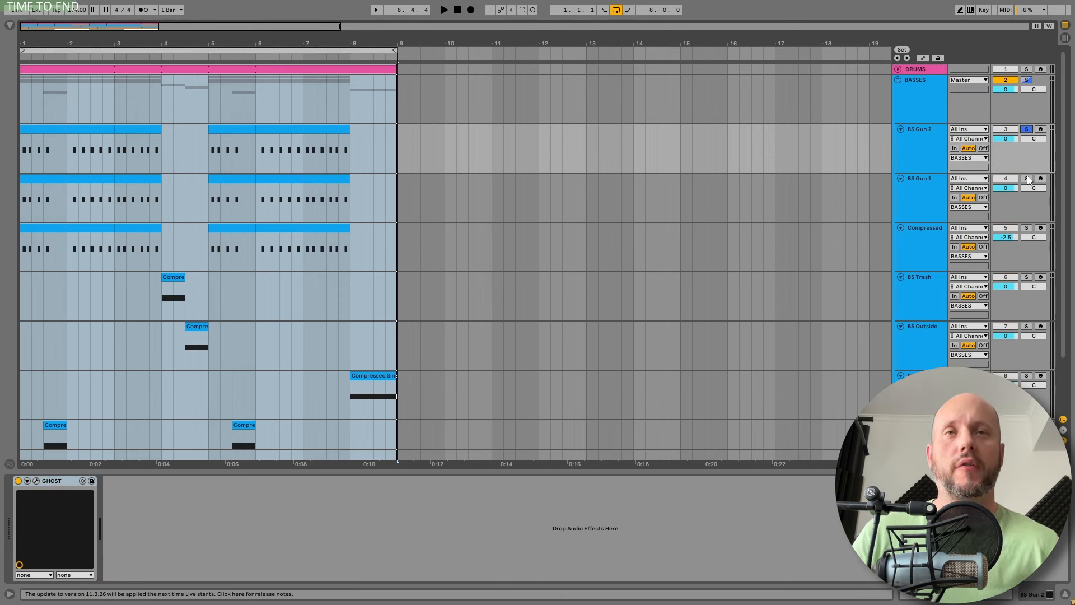
pyautogui.press('space')
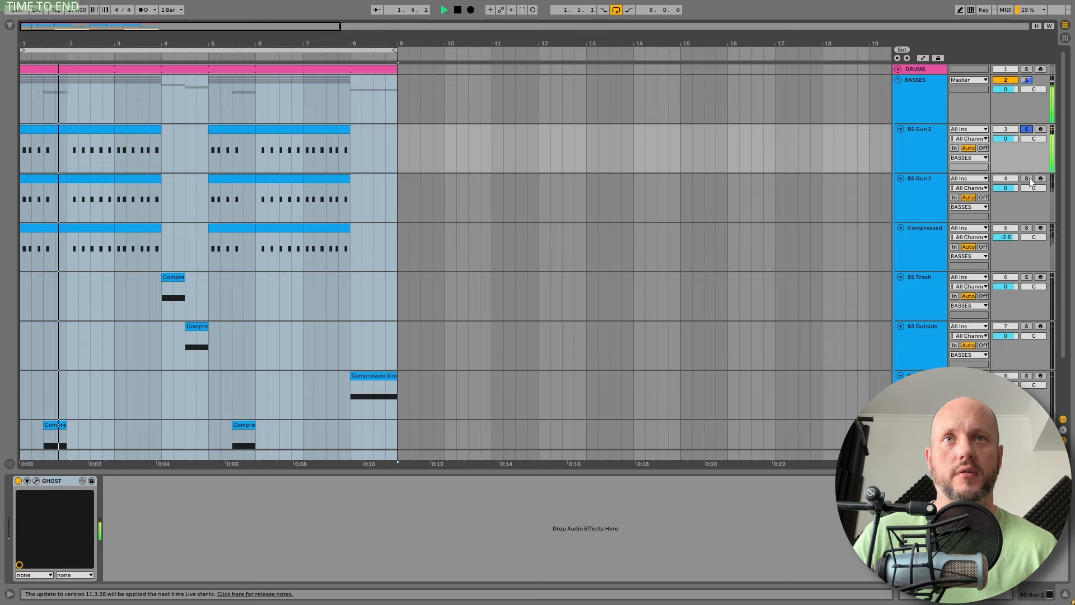
pyautogui.click(1026, 178)
pyautogui.click(1027, 227)
# Step: Solo the BS Trash track and play its clip at bar 4
pyautogui.scroll(-3, 1023, 226)
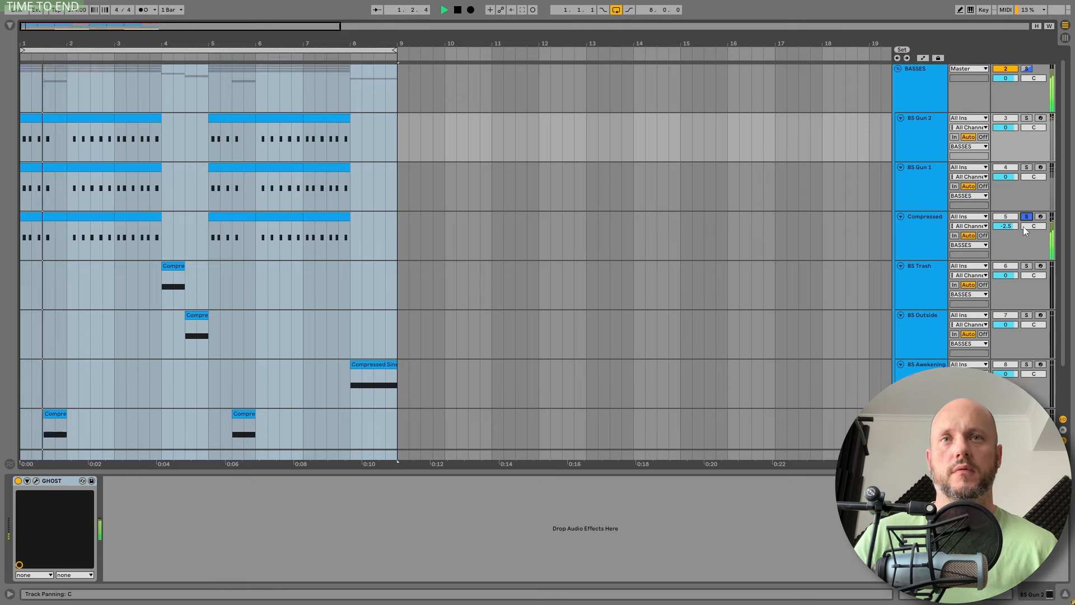
pyautogui.click(1027, 244)
pyautogui.click(170, 243)
pyautogui.press('space')
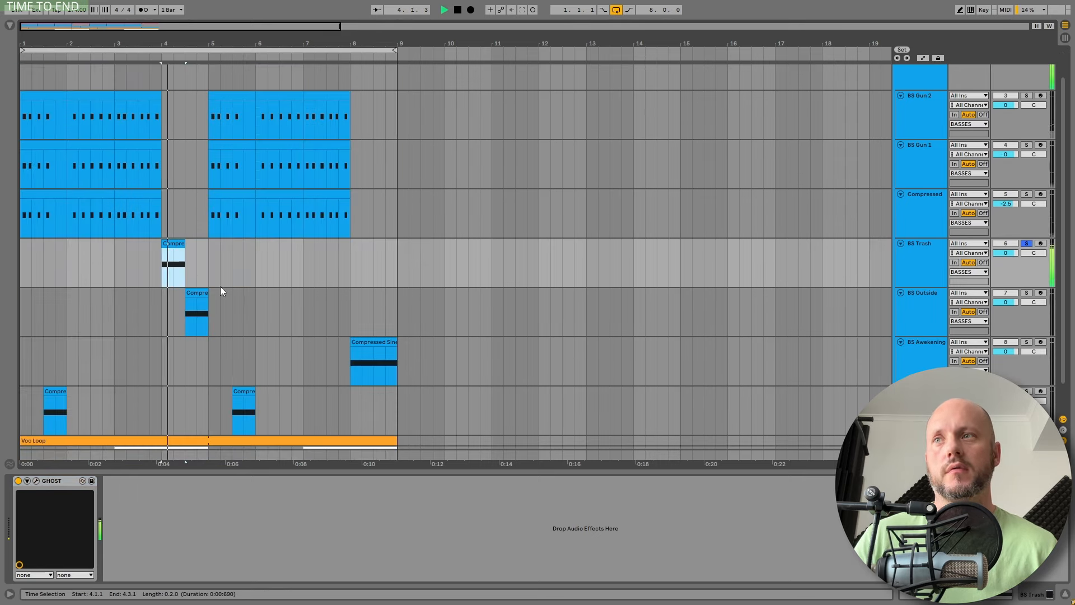
pyautogui.press('space')
# Step: Solo the BS Outside track and play its clip in the second half of bar 4
pyautogui.click(1026, 293)
pyautogui.click(197, 293)
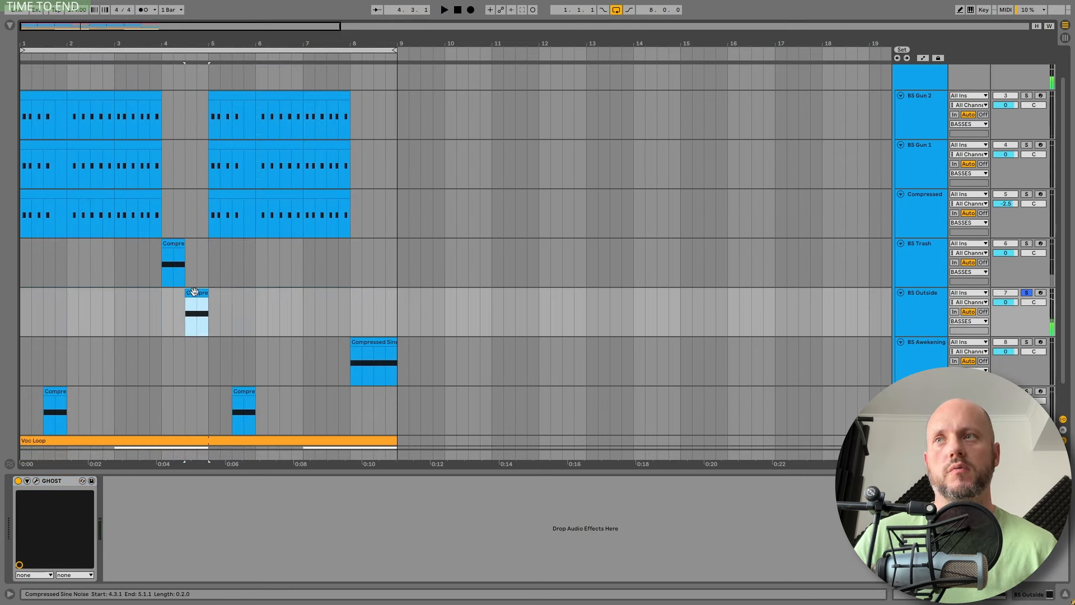
pyautogui.press('space')
pyautogui.scroll(-2, 234, 317)
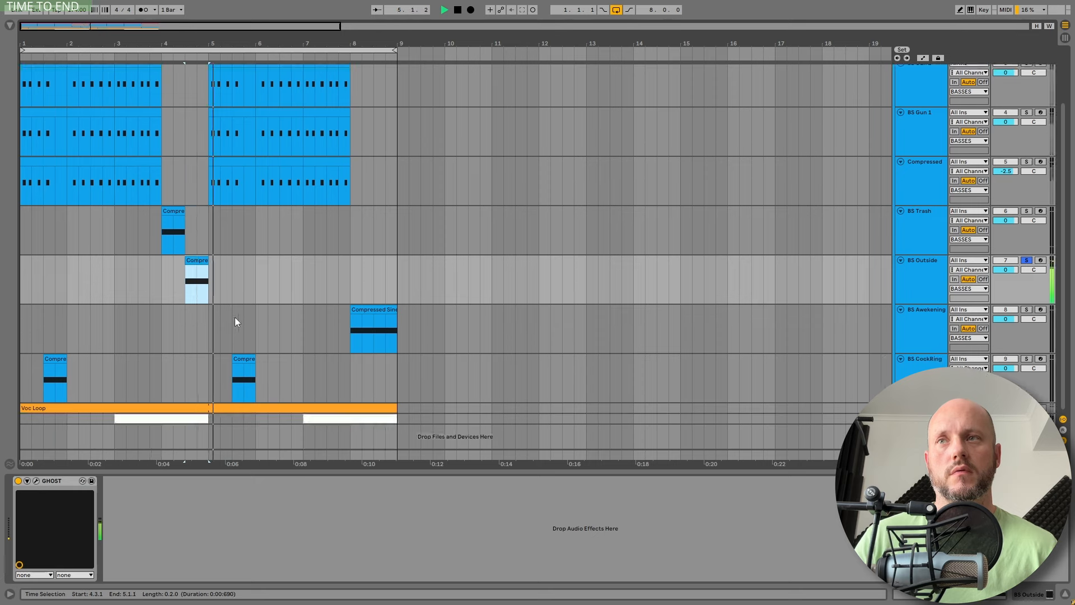
pyautogui.press('space')
# Step: Audition the BS Awakening clip at bar 8 and the second BS CockRing clip, each with its track soloed
pyautogui.click(1026, 309)
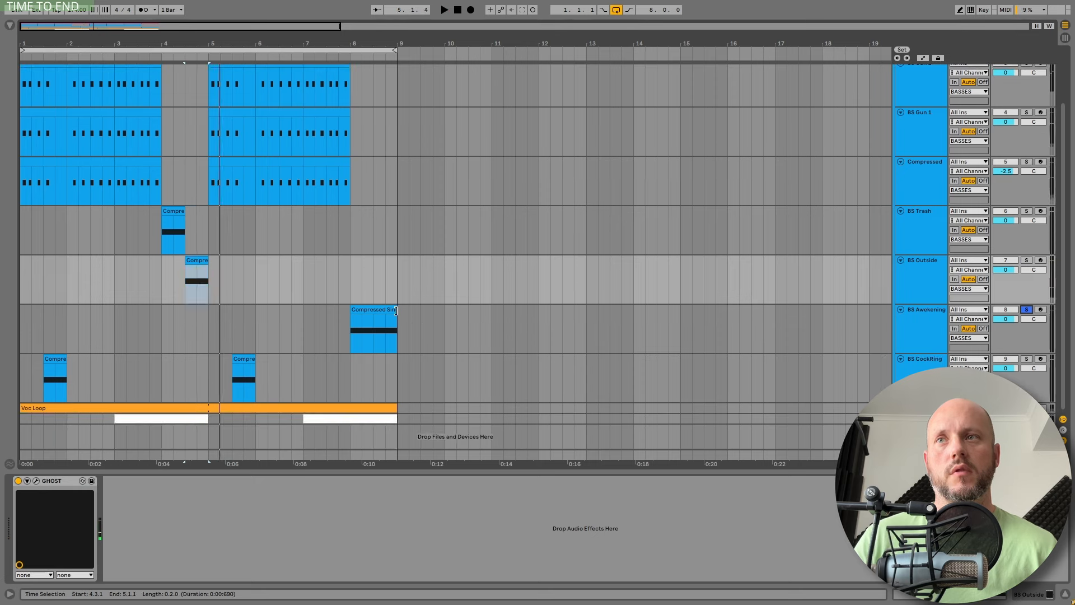
pyautogui.click(396, 309)
pyautogui.press('space')
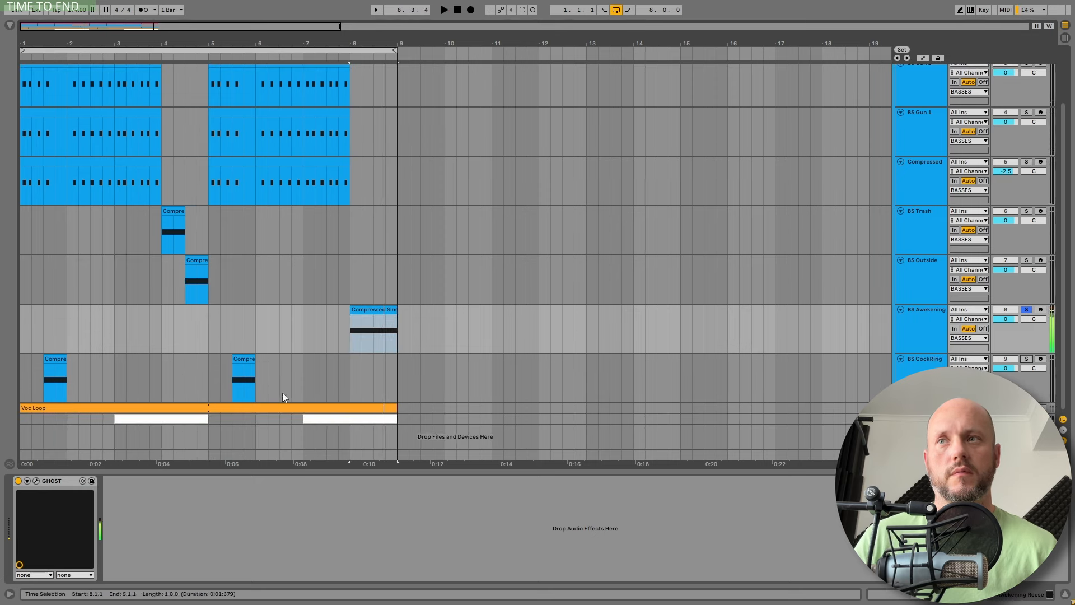
pyautogui.click(245, 361)
pyautogui.click(1026, 358)
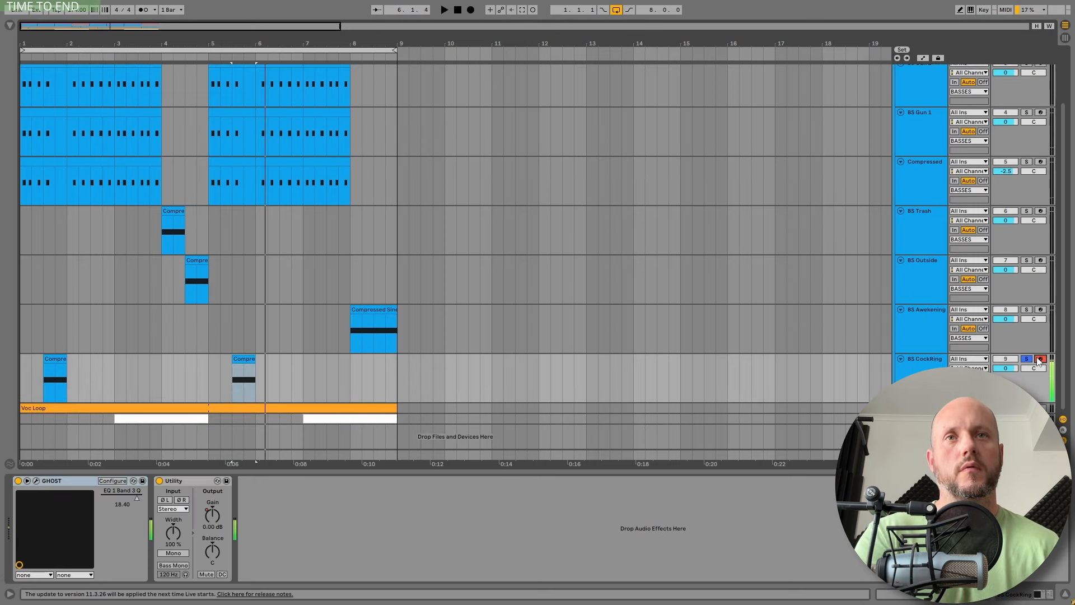
# Step: In the Ghost synth's FM matrix, try operators B to F on and off, leaving only B enabled alongside A
pyautogui.scroll(2, 925, 103)
pyautogui.click(925, 103)
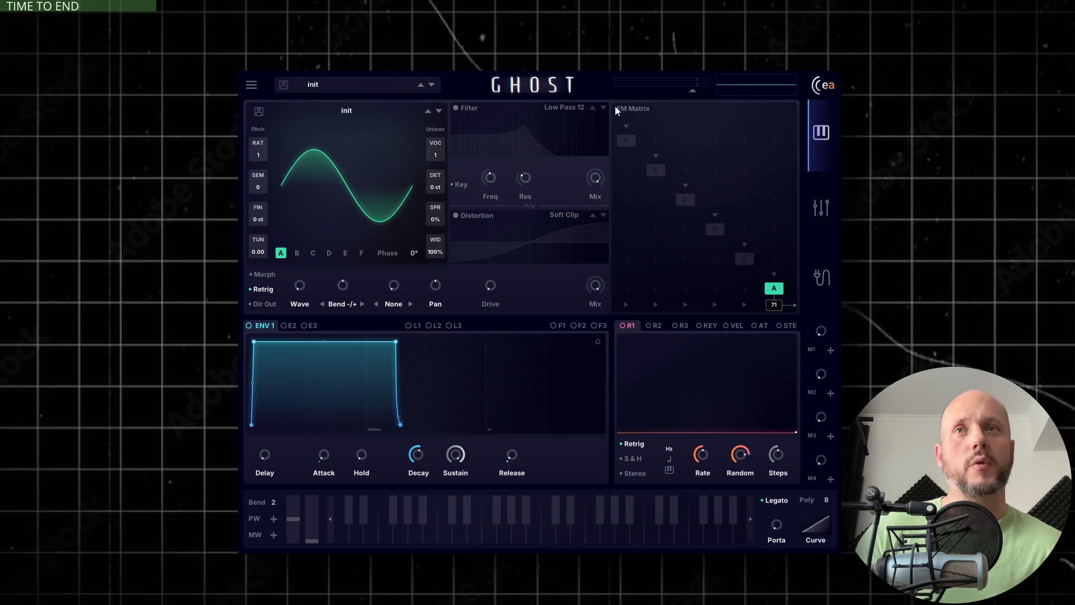
pyautogui.click(743, 259)
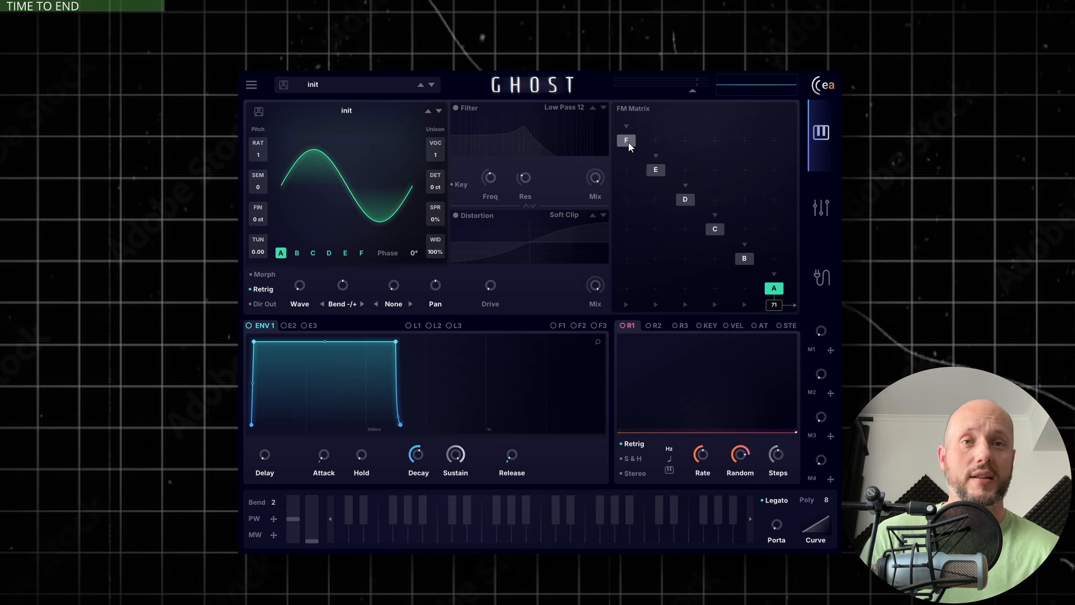
pyautogui.click(682, 199)
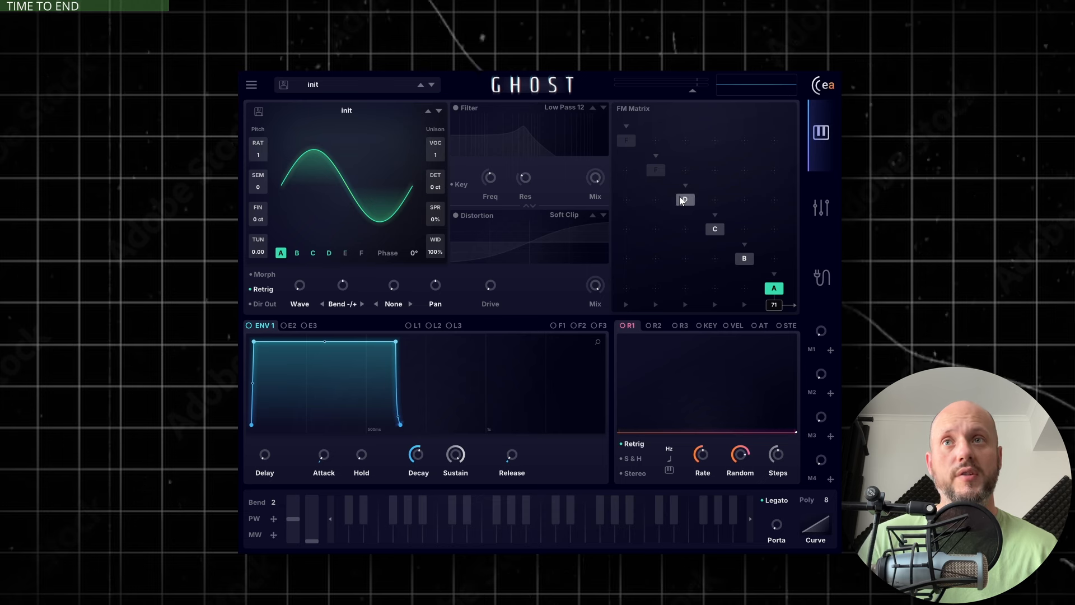
pyautogui.click(742, 262)
pyautogui.click(716, 230)
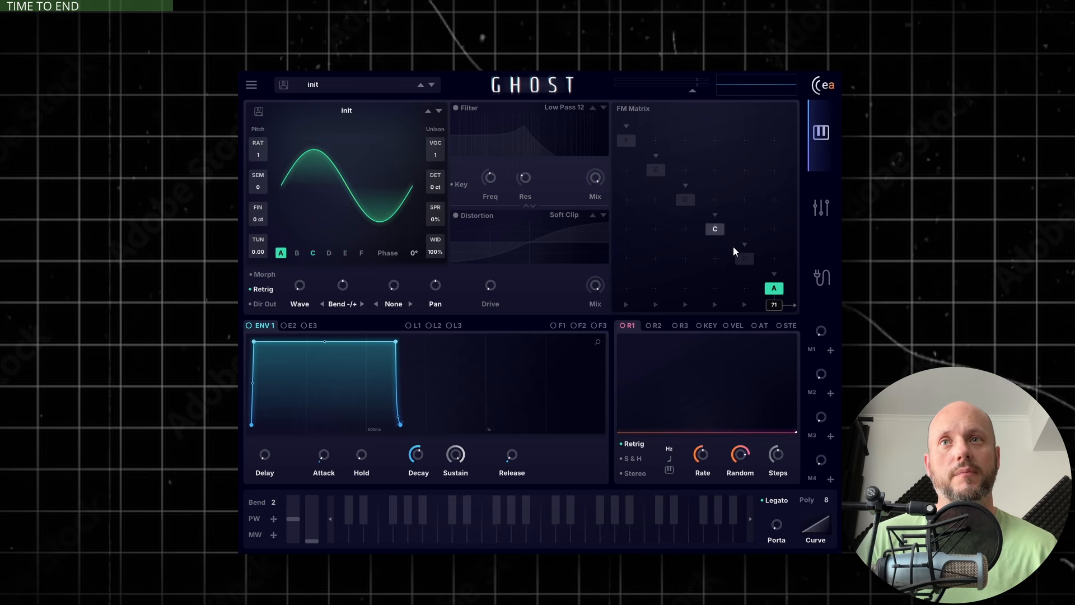
pyautogui.click(745, 260)
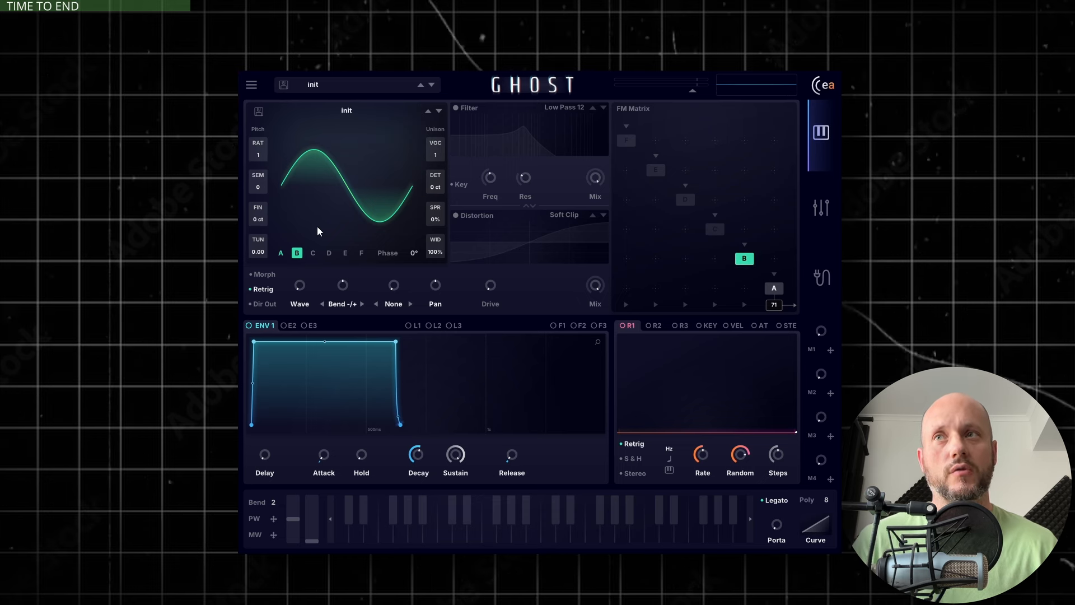
# Step: Switch the oscillator section through operators A to F to view each one's settings
pyautogui.click(775, 288)
pyautogui.click(297, 255)
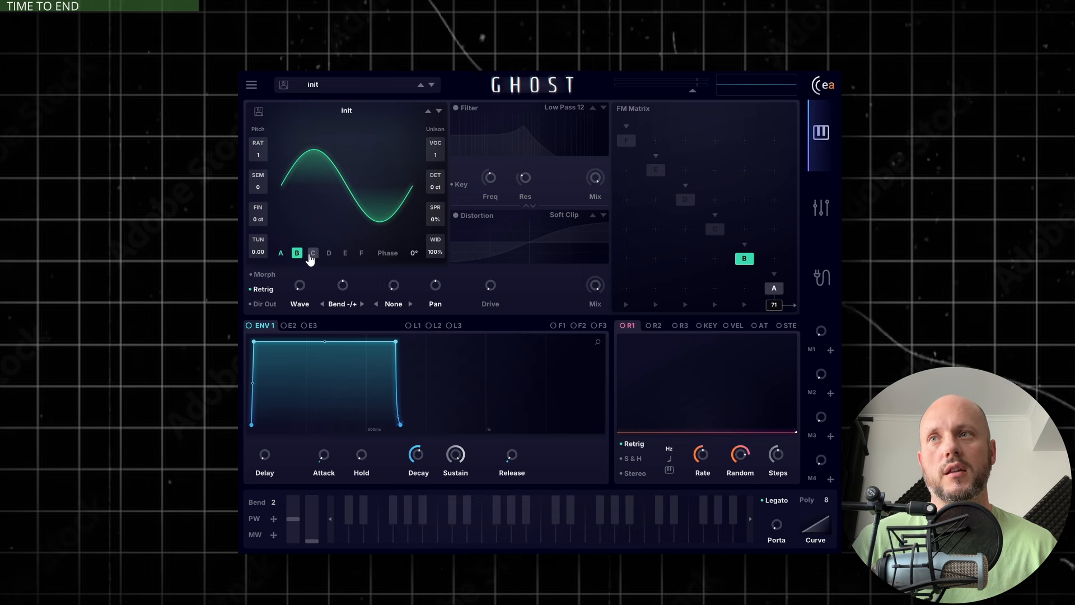
pyautogui.click(312, 254)
pyautogui.click(329, 254)
pyautogui.click(345, 253)
pyautogui.click(361, 253)
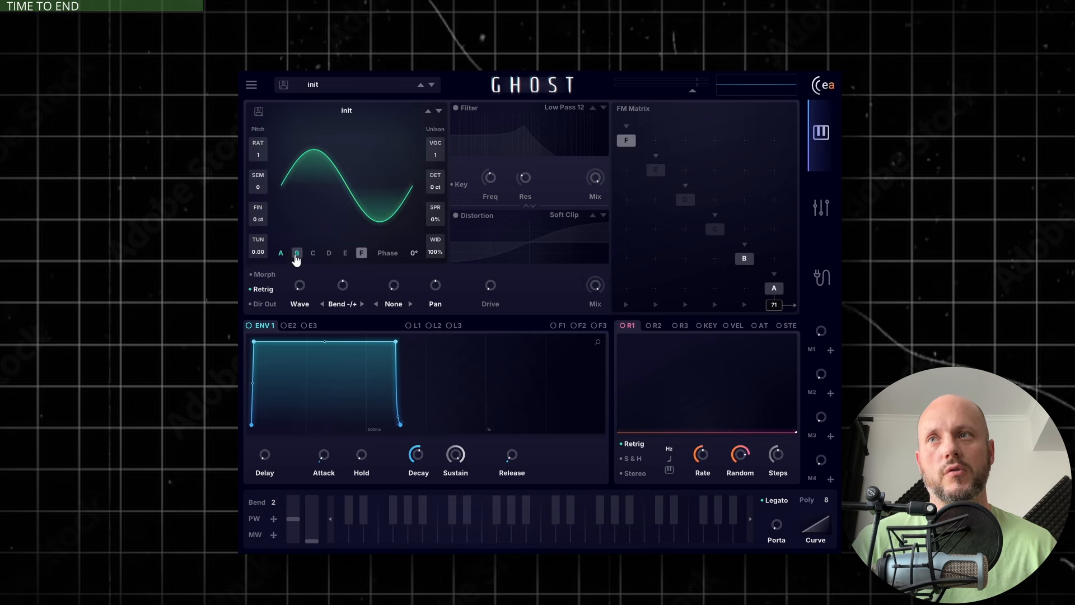
pyautogui.click(281, 253)
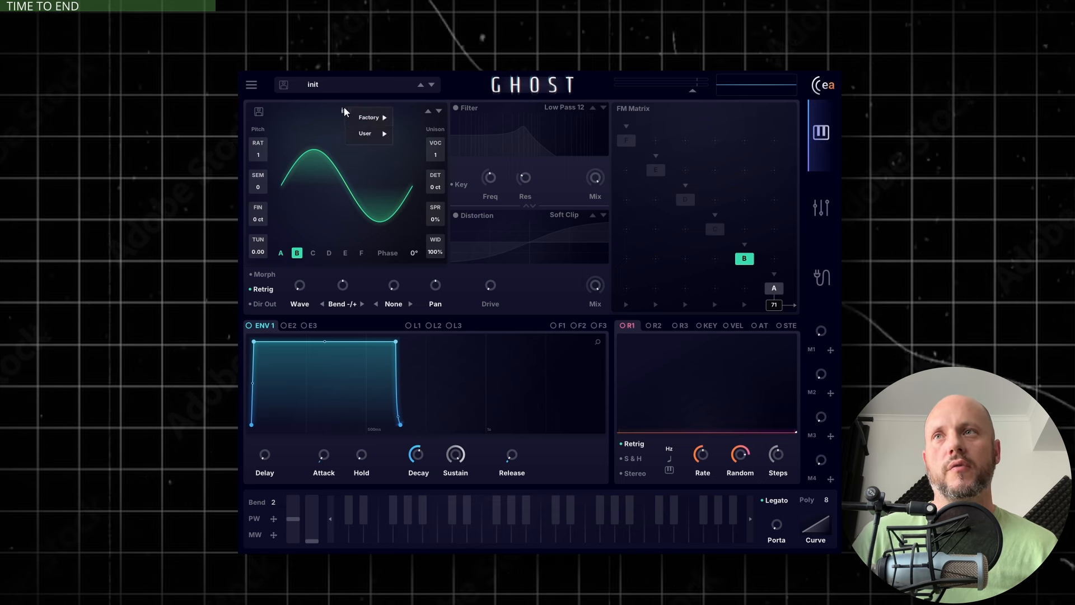
# Step: Load the factory Basic wavetable Classic Pulse into operator B with Morph enabled, and set B's modulation of operator A to 67
pyautogui.moveTo(369, 117)
pyautogui.moveTo(428, 139)
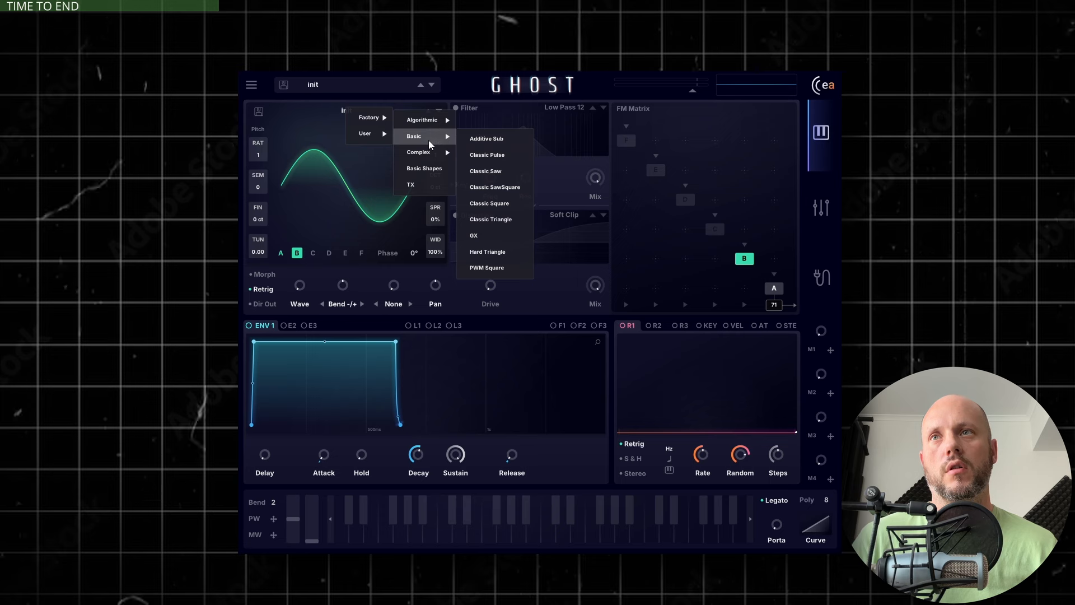
pyautogui.click(487, 156)
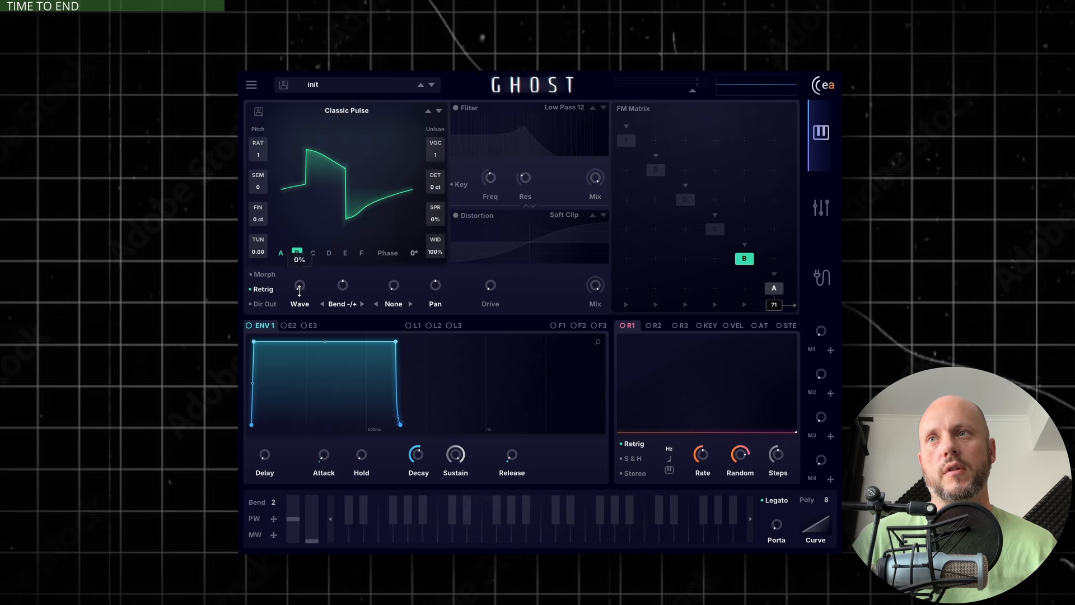
pyautogui.moveTo(299, 289)
pyautogui.mouseDown()
pyautogui.moveTo(323, 166)
pyautogui.moveTo(326, 198)
pyautogui.moveTo(317, 298)
pyautogui.moveTo(295, 161)
pyautogui.moveTo(297, 295)
pyautogui.moveTo(305, 212)
pyautogui.moveTo(314, 305)
pyautogui.mouseUp()
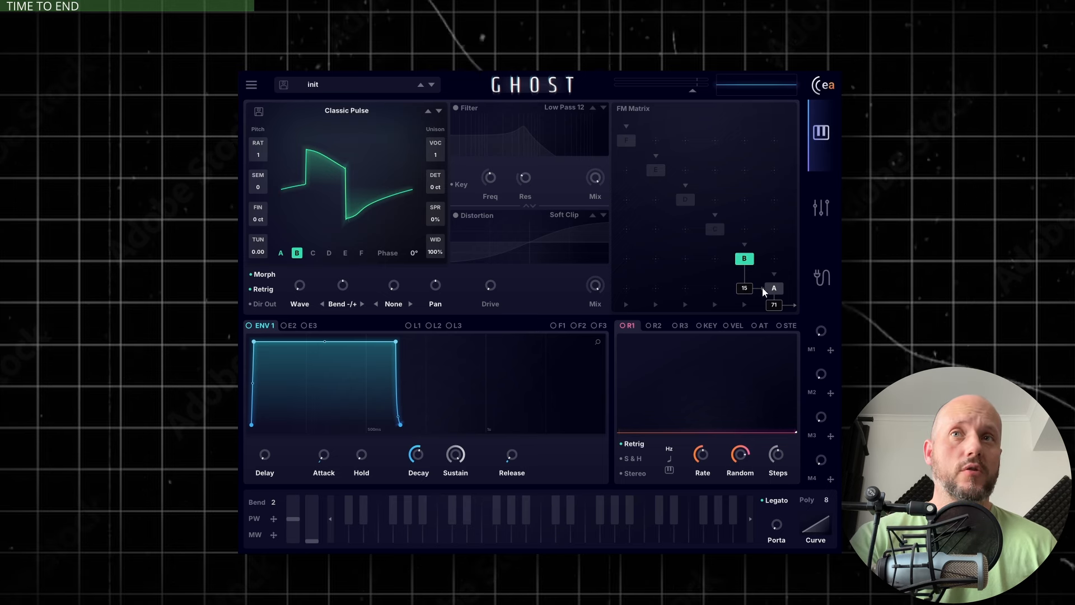
pyautogui.moveTo(746, 288); pyautogui.dragTo(746, 276)
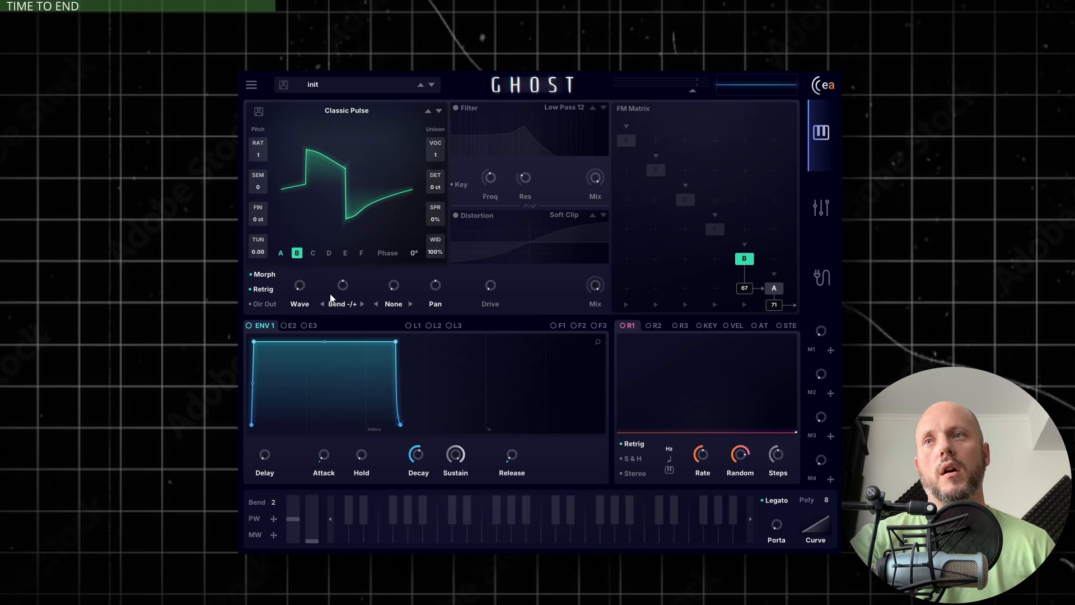
# Step: Look through the available bend and spectral modes for operator B, keeping the second mode at None
pyautogui.click(341, 304)
pyautogui.click(395, 301)
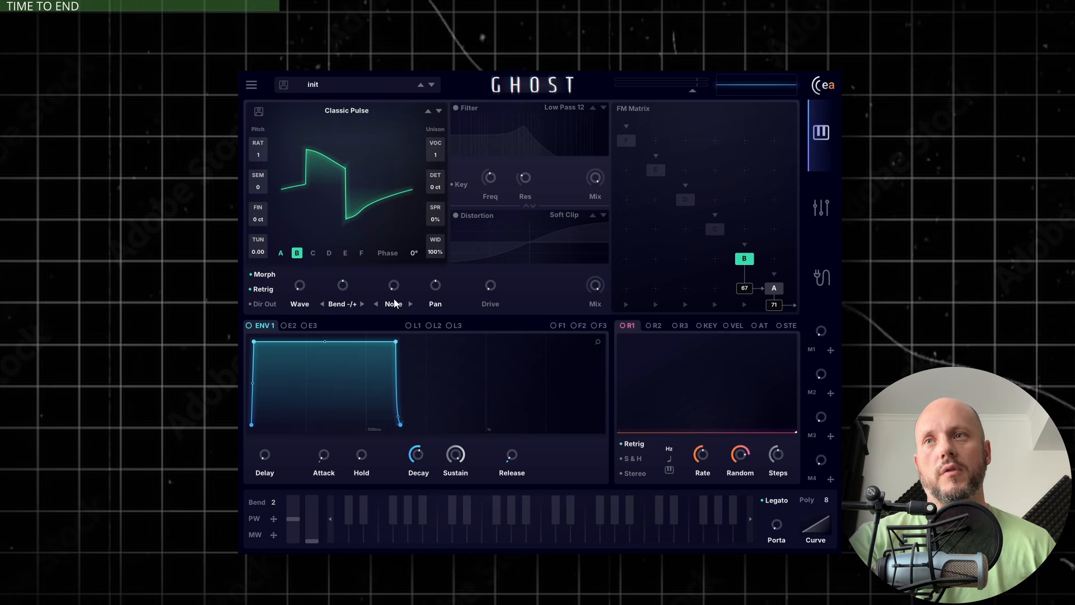
pyautogui.click(395, 303)
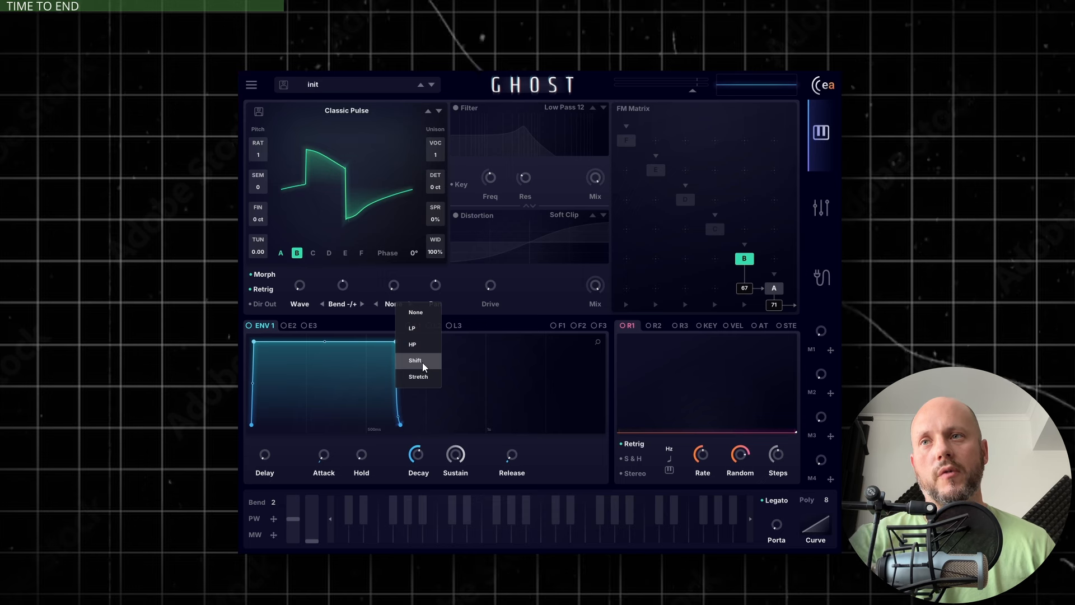
pyautogui.click(364, 286)
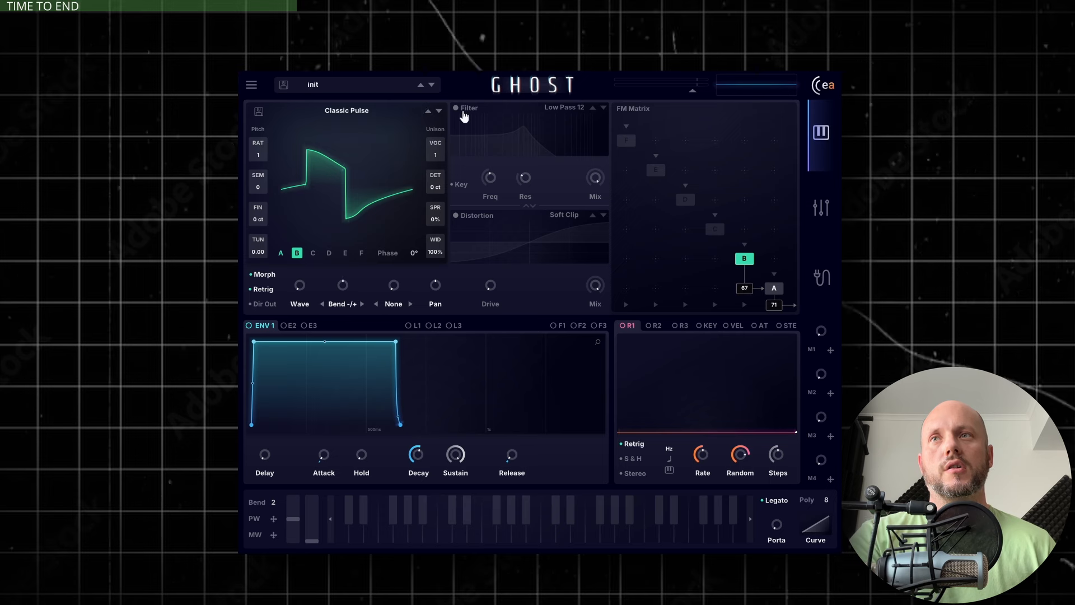
# Step: Enable operator B's Low Pass 12 filter and Soft Clip distortion, lower the filter frequency below 500 Hz and set Drive to about 51%
pyautogui.click(456, 108)
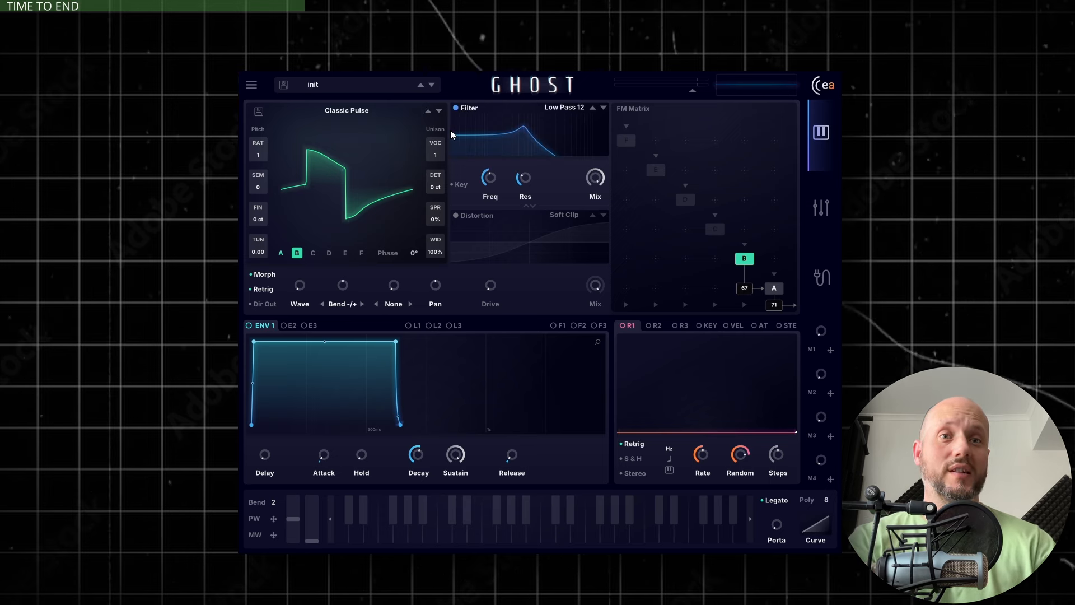
pyautogui.click(472, 222)
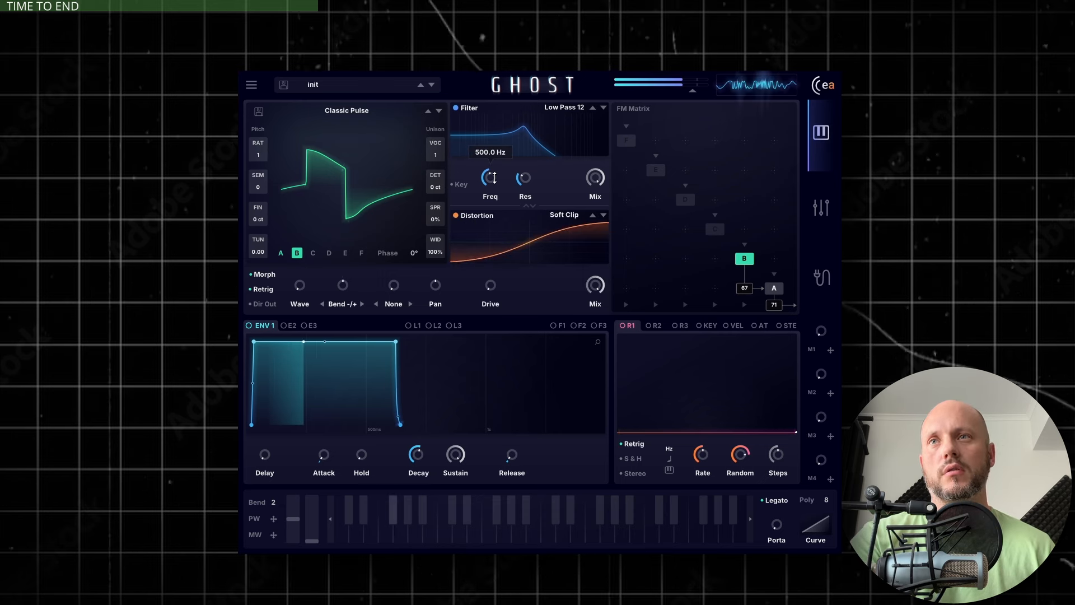
pyautogui.moveTo(494, 178); pyautogui.dragTo(501, 203)
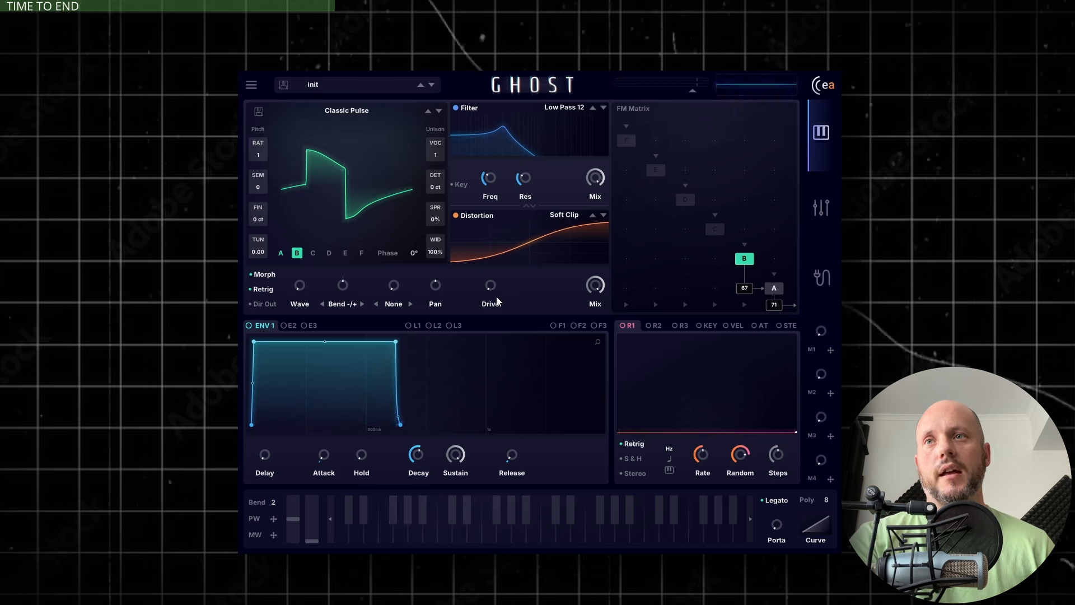
pyautogui.moveTo(492, 286)
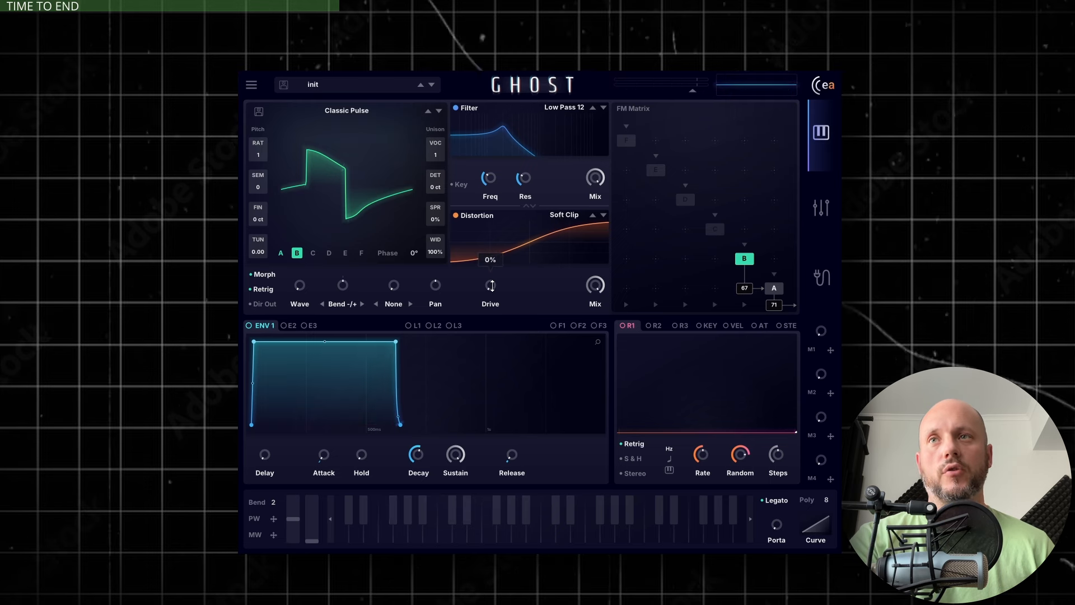
pyautogui.moveTo(492, 286); pyautogui.dragTo(497, 204)
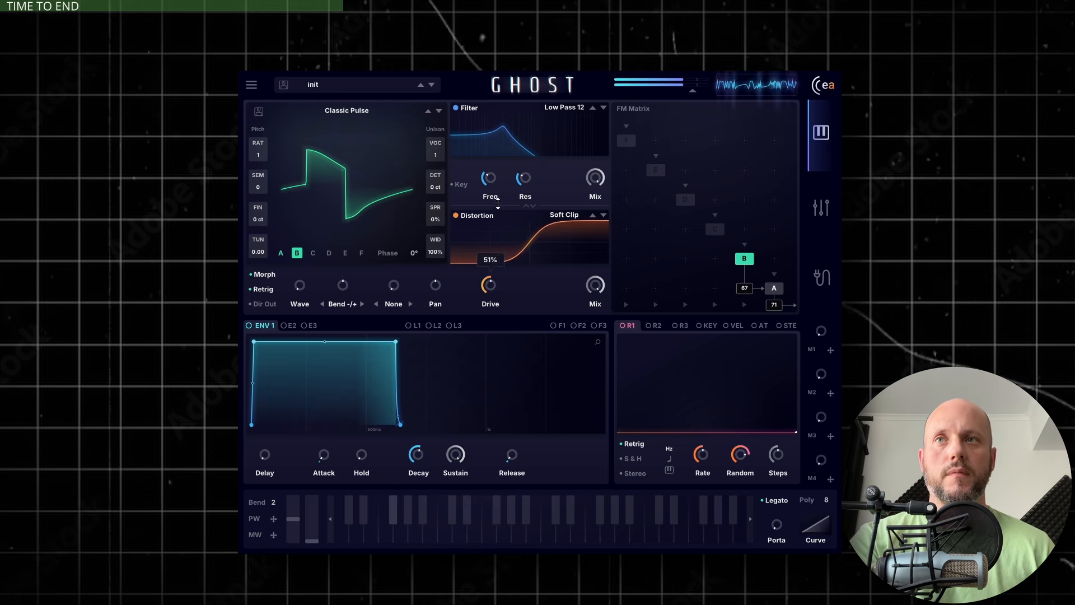
# Step: Sweep operator B's Wave amount and set its second wave-shaping mode to Shift
pyautogui.moveTo(300, 287)
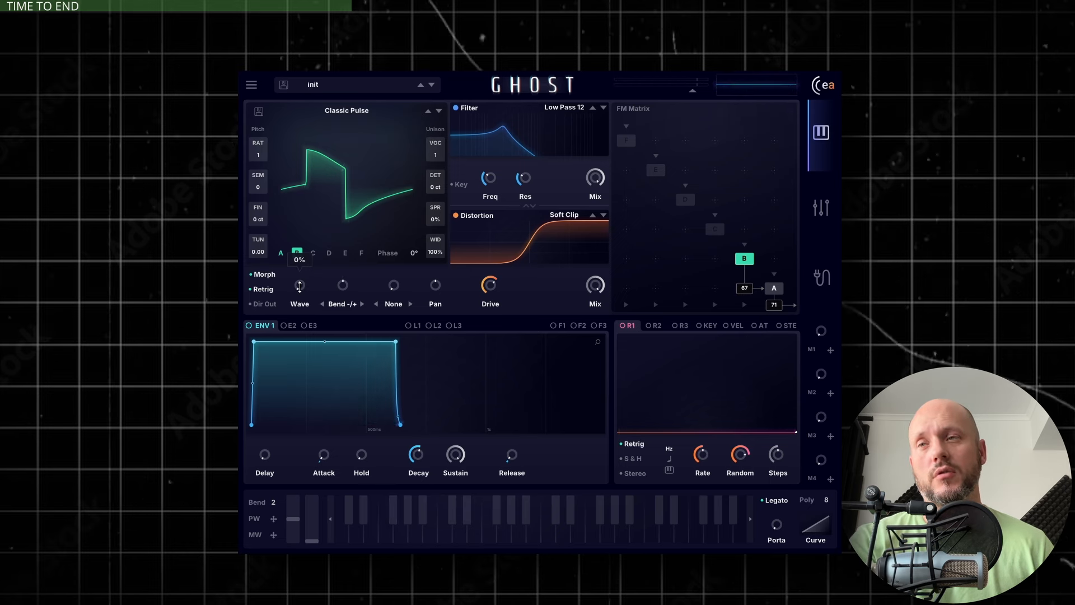
pyautogui.moveTo(299, 287); pyautogui.dragTo(340, 253)
pyautogui.moveTo(339, 242)
pyautogui.mouseDown()
pyautogui.moveTo(341, 278)
pyautogui.moveTo(400, 245)
pyautogui.mouseUp()
pyautogui.click(401, 305)
pyautogui.click(422, 364)
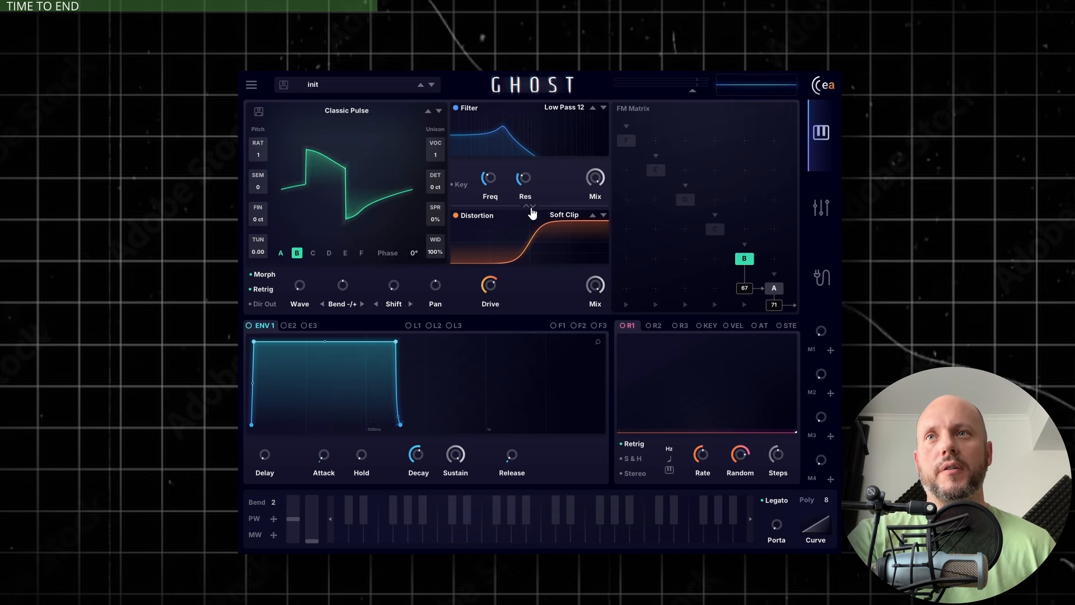
# Step: Swap the processing order of operator B's filter and distortion back and forth to compare the sound
pyautogui.click(530, 208)
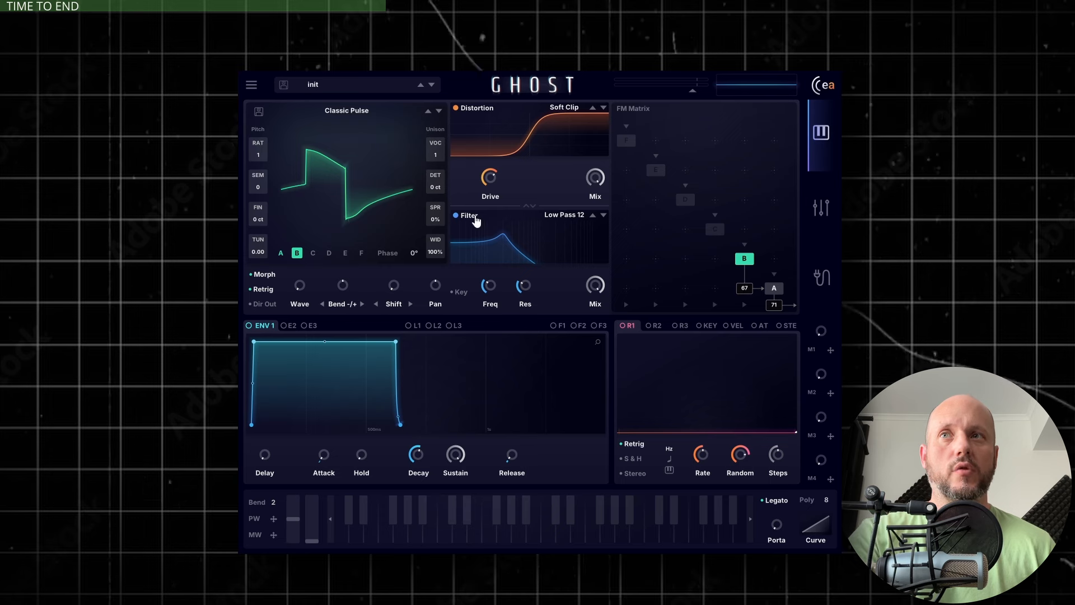
pyautogui.click(529, 207)
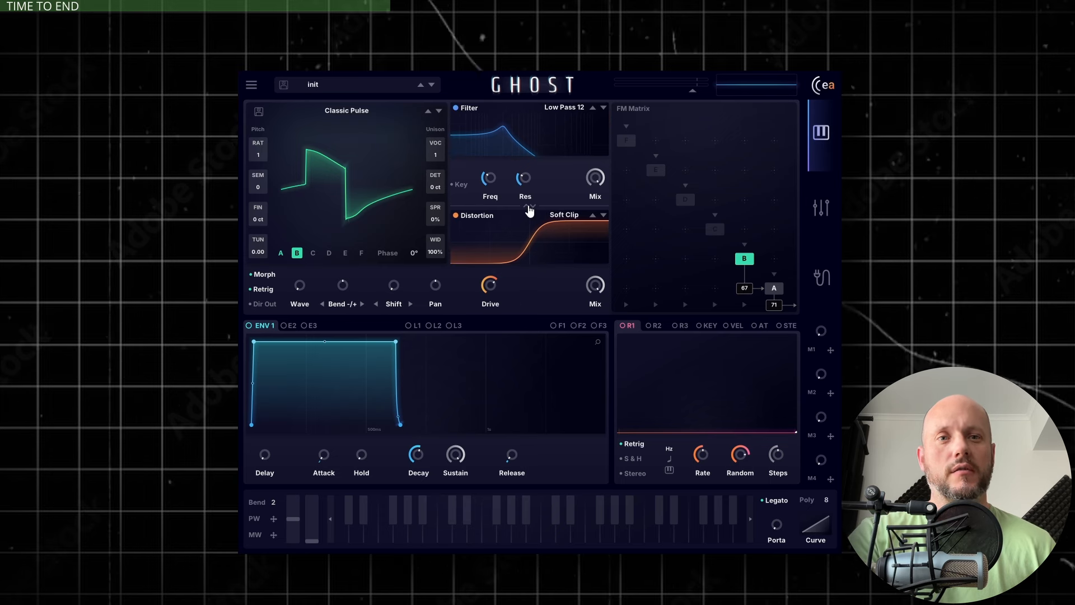
pyautogui.click(530, 207)
pyautogui.doubleClick(530, 208)
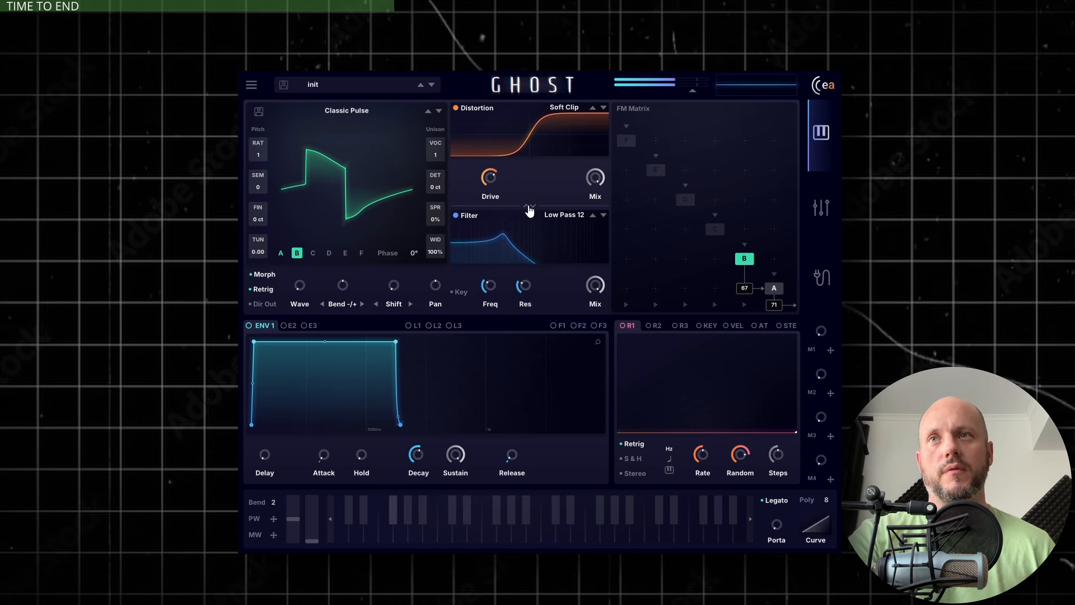
pyautogui.click(529, 208)
pyautogui.click(530, 208)
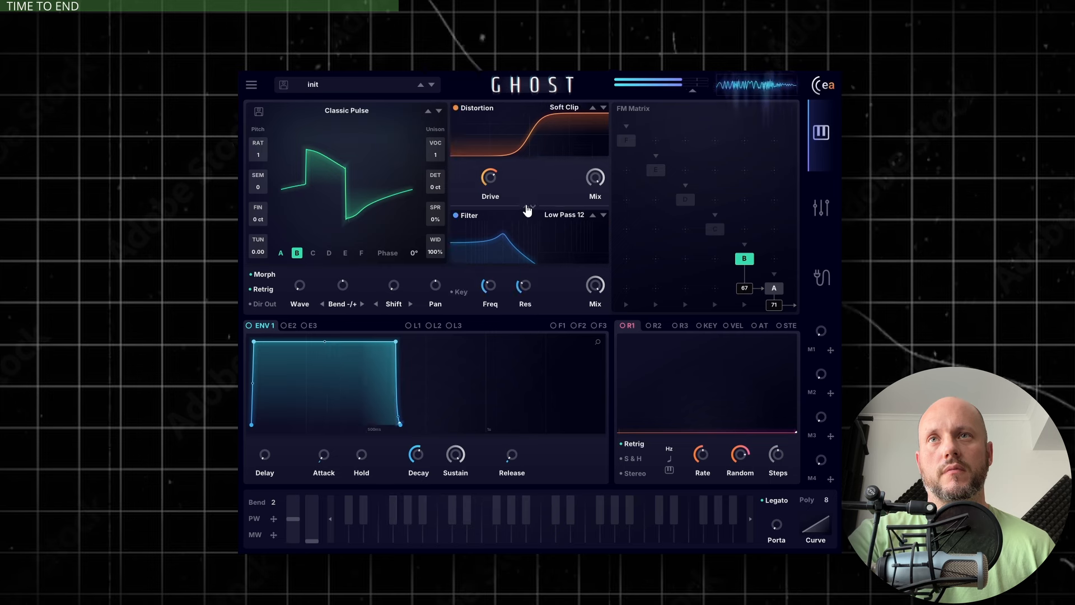
pyautogui.click(529, 207)
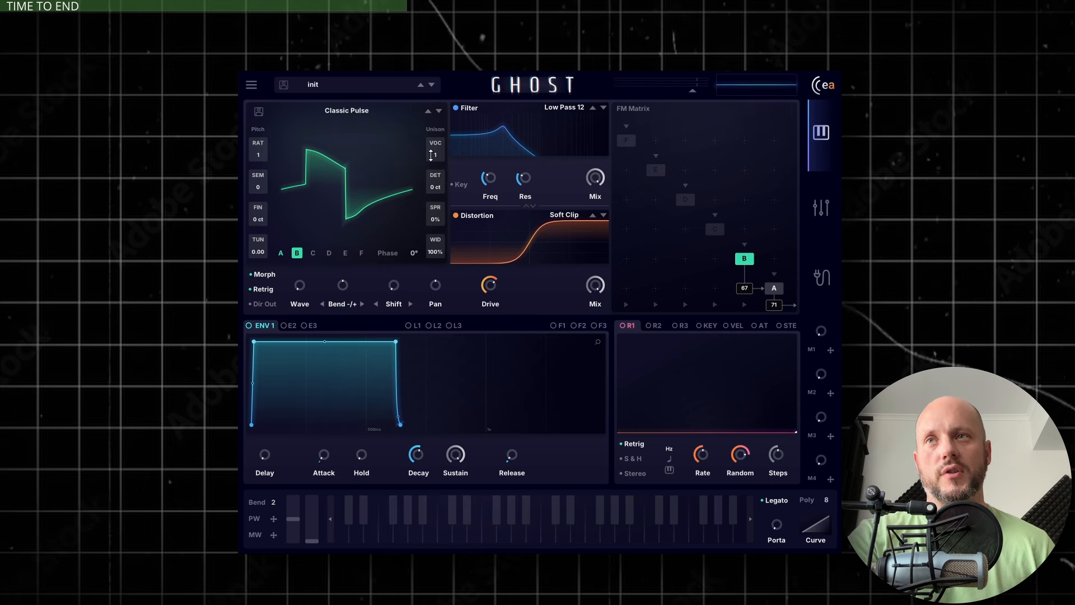
# Step: Try operator B's unison with 16 voices and 18 ct detune, varying spread and width, and reset it to one voice without detune
pyautogui.moveTo(438, 158)
pyautogui.mouseDown()
pyautogui.moveTo(460, 157)
pyautogui.moveTo(446, 173)
pyautogui.moveTo(459, 122)
pyautogui.moveTo(454, 165)
pyautogui.mouseUp()
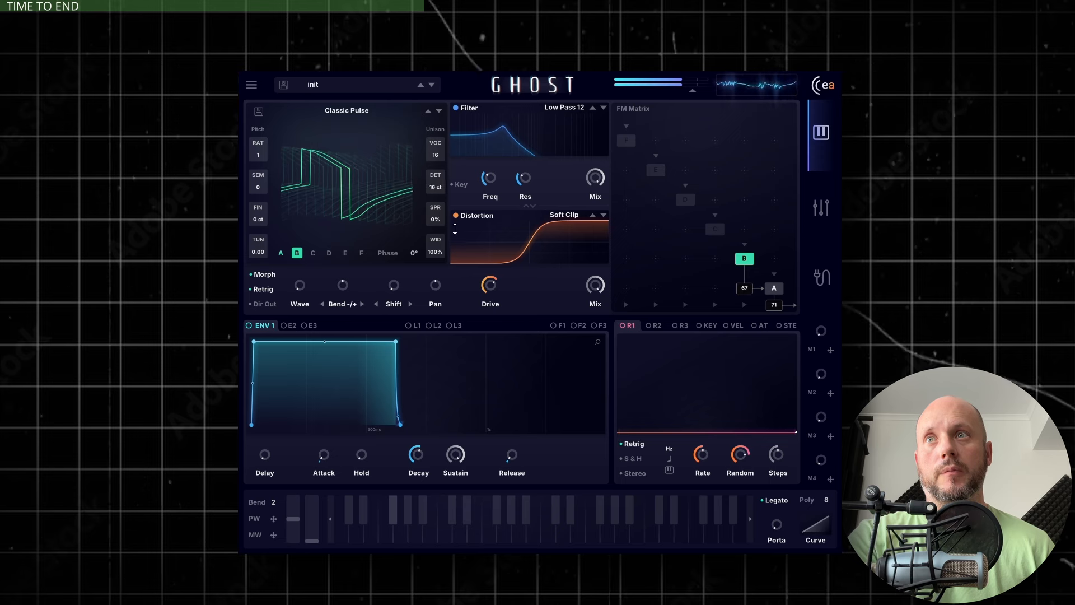
pyautogui.moveTo(436, 220); pyautogui.dragTo(438, 207)
pyautogui.moveTo(443, 256); pyautogui.dragTo(444, 216)
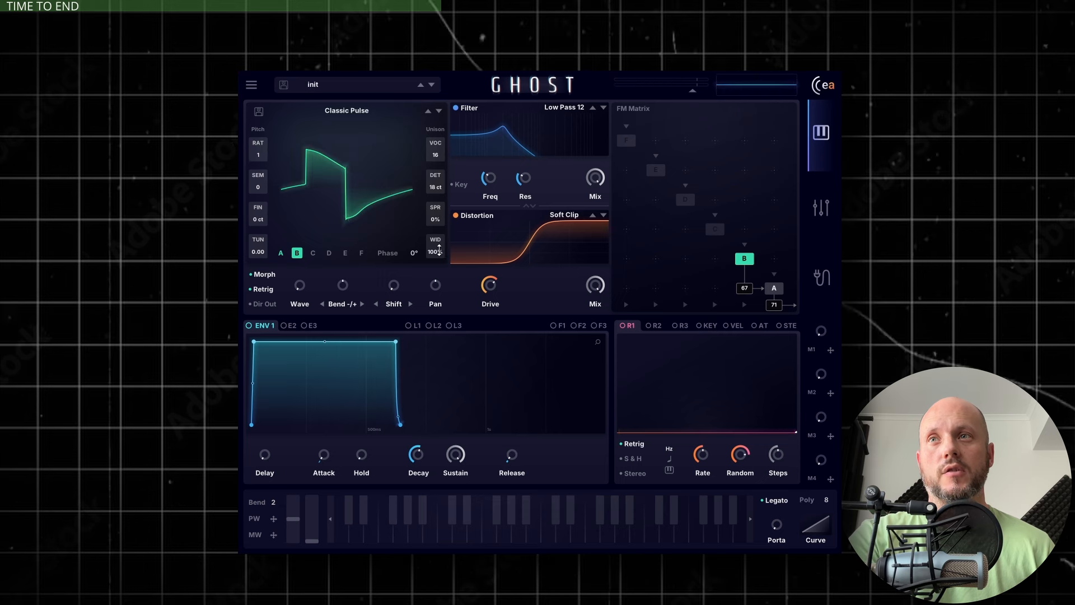
pyautogui.doubleClick(437, 185)
pyautogui.moveTo(437, 154); pyautogui.dragTo(437, 398)
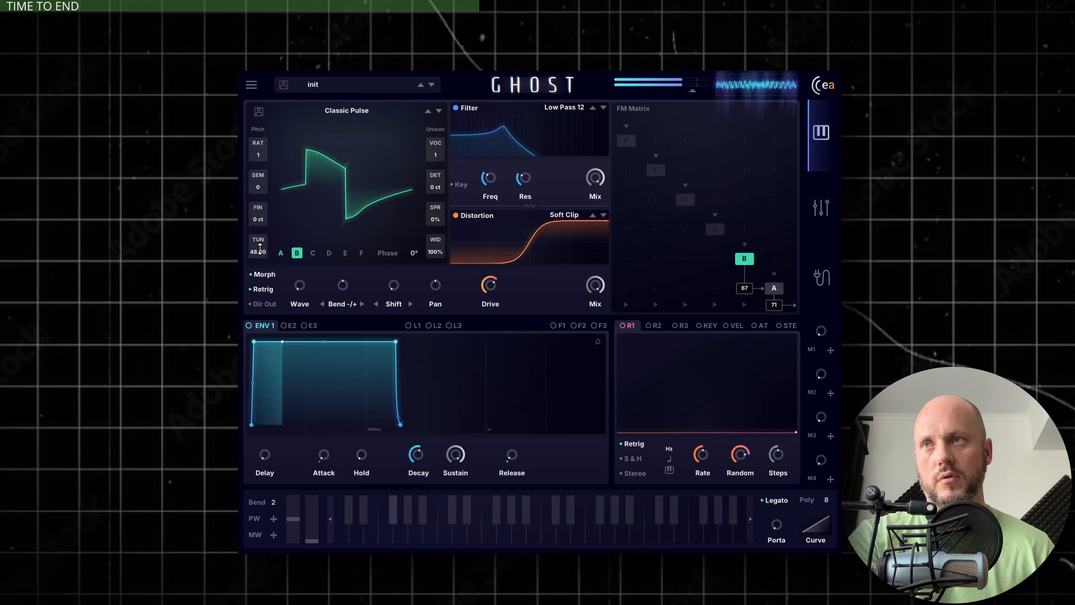
# Step: Reset operator B's TUN value to 0.00 and set its pitch ratio to 3
pyautogui.doubleClick(259, 249)
pyautogui.moveTo(261, 152); pyautogui.dragTo(261, 147)
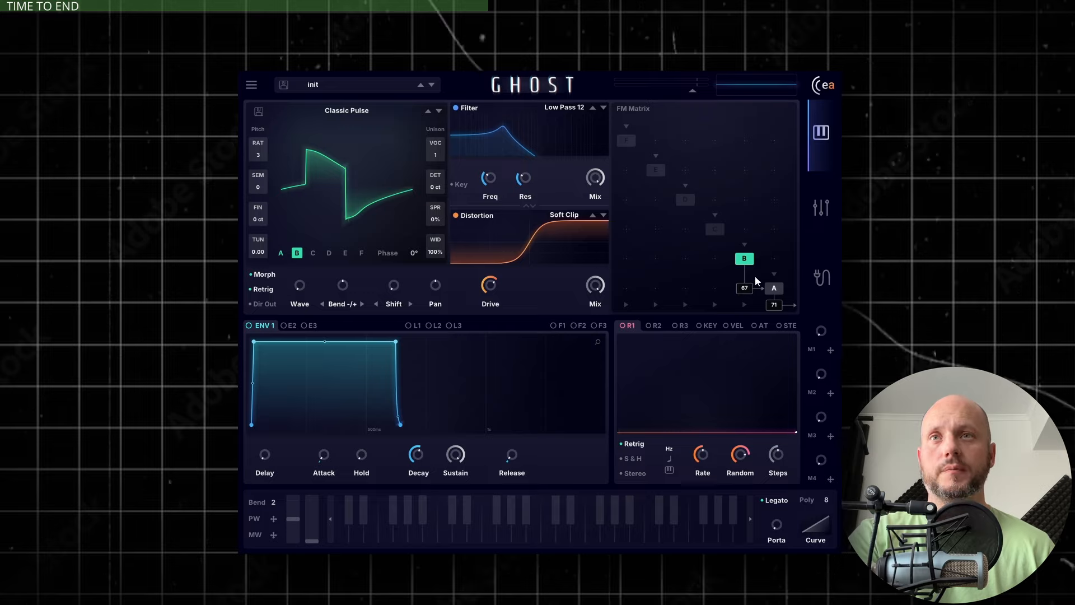
# Step: Set B's modulation of operator A to 57 and A's self-feedback to 82, and try modulating B from A
pyautogui.moveTo(754, 282)
pyautogui.mouseDown()
pyautogui.moveTo(764, 294)
pyautogui.moveTo(747, 287)
pyautogui.moveTo(752, 319)
pyautogui.moveTo(758, 303)
pyautogui.mouseUp()
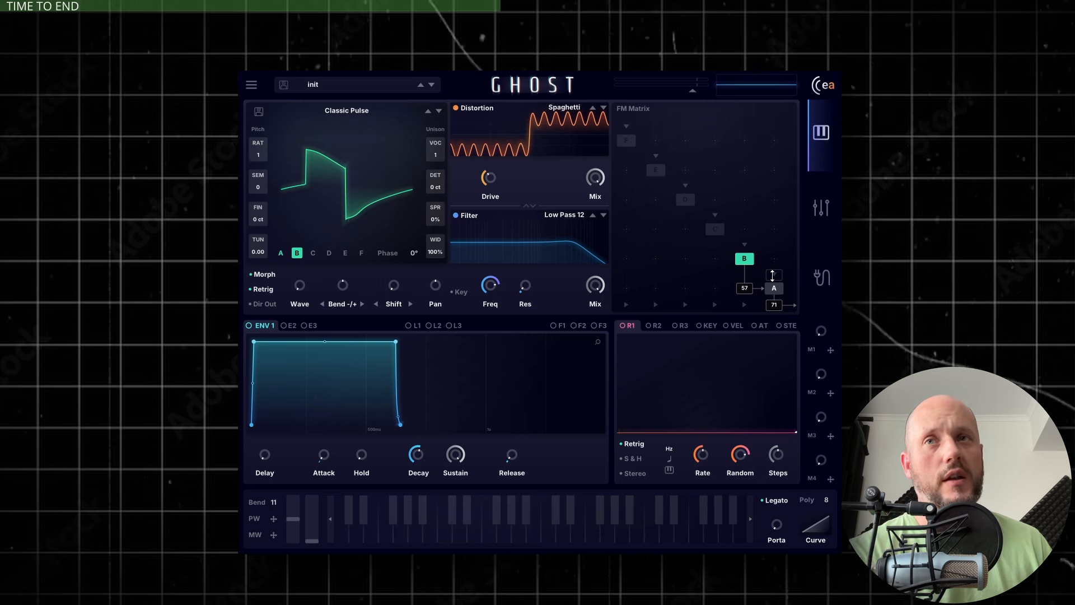
pyautogui.moveTo(772, 275); pyautogui.dragTo(781, 261)
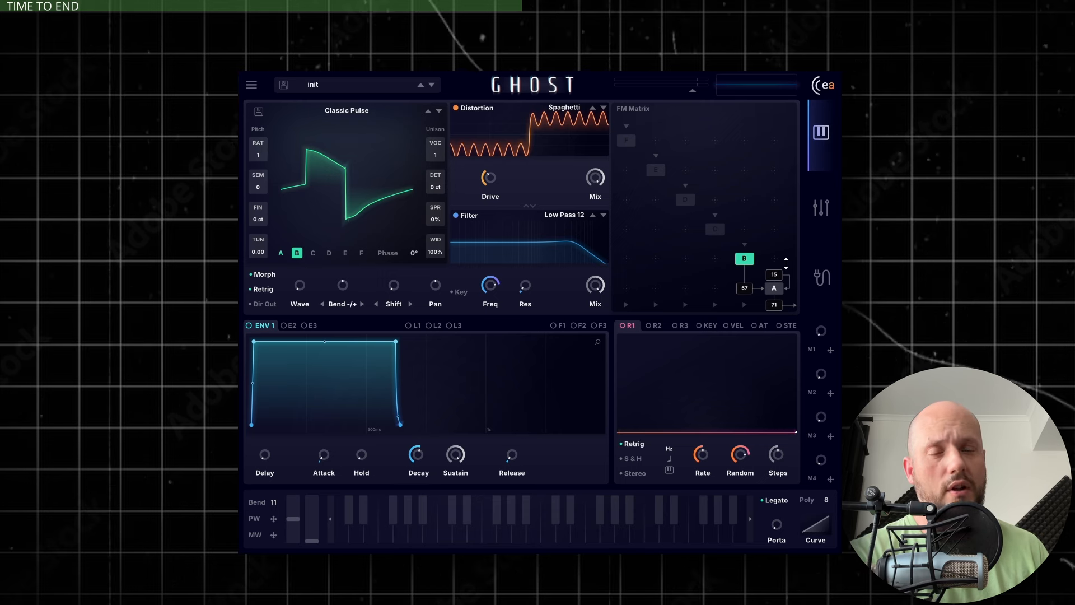
pyautogui.moveTo(786, 263); pyautogui.dragTo(776, 261)
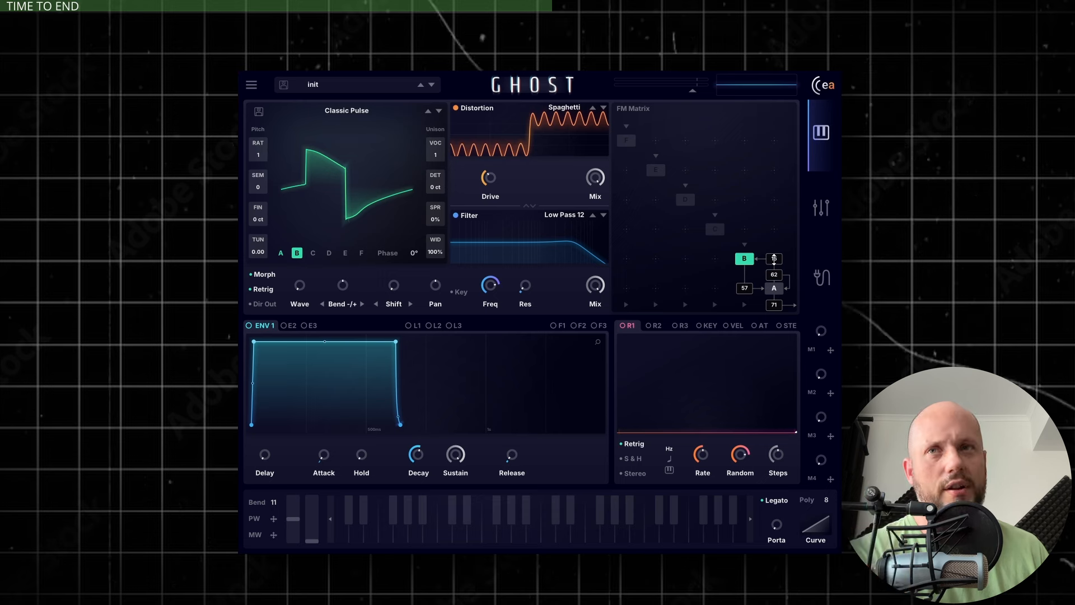
pyautogui.moveTo(775, 263); pyautogui.dragTo(779, 292)
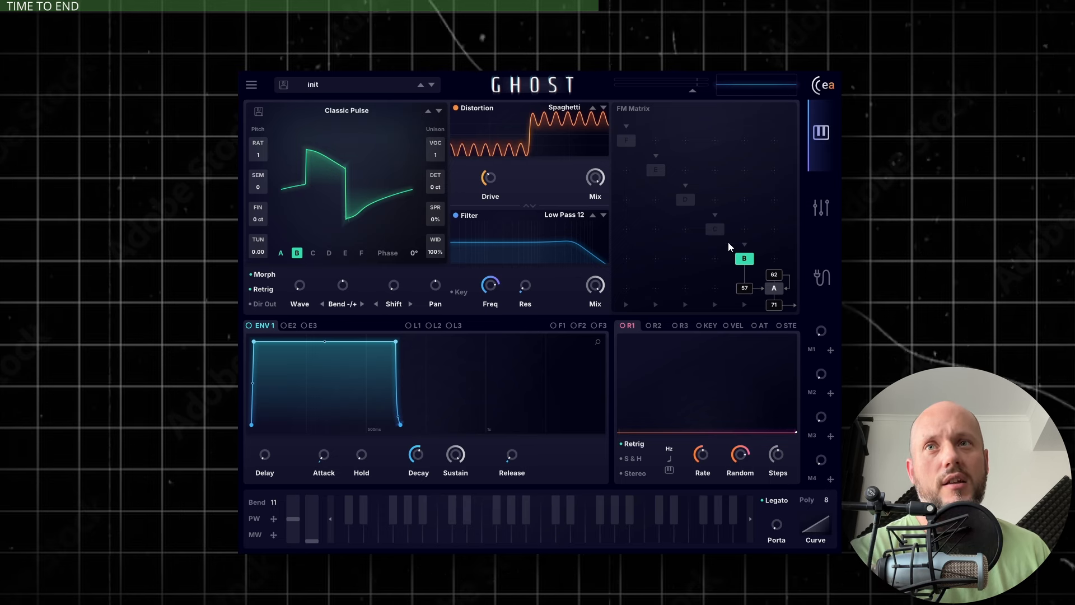
# Step: Step through the operators in the FM Matrix, switching operator B off and selecting operator F
pyautogui.click(714, 229)
pyautogui.click(661, 173)
pyautogui.click(746, 259)
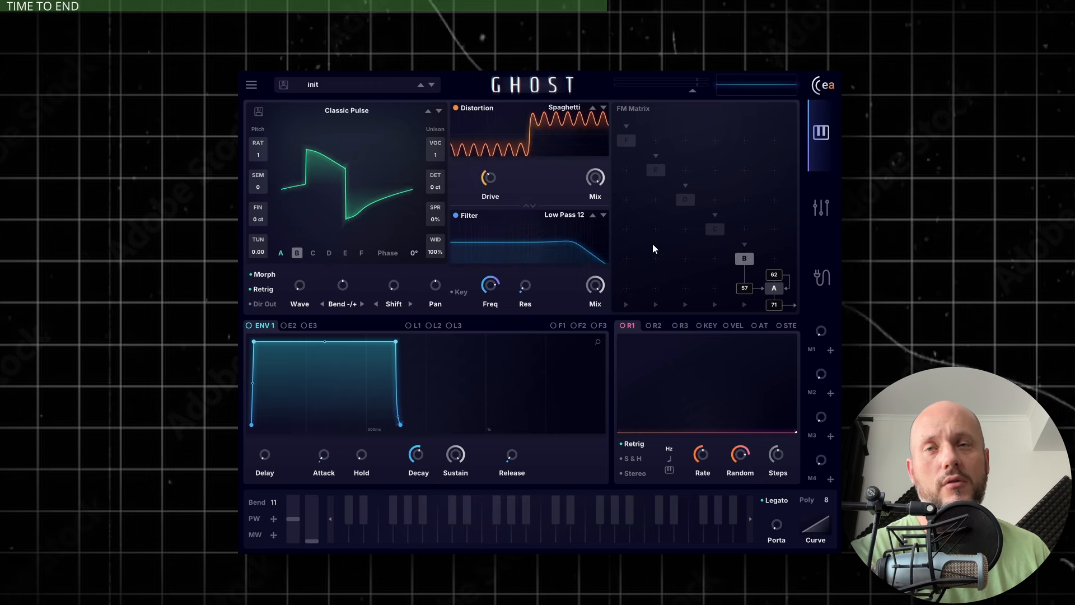
pyautogui.click(773, 289)
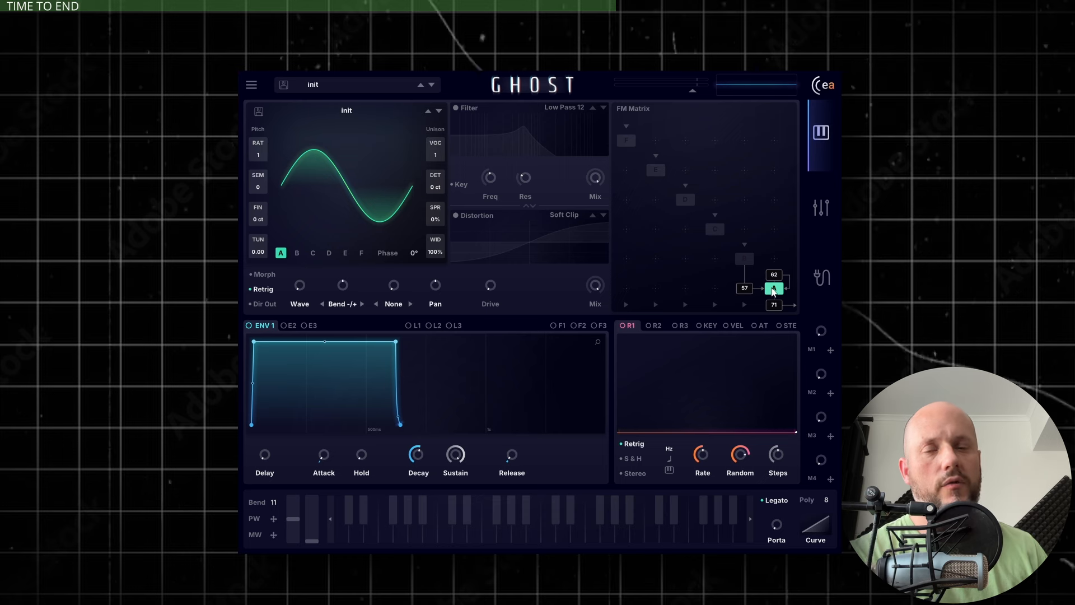
pyautogui.click(628, 143)
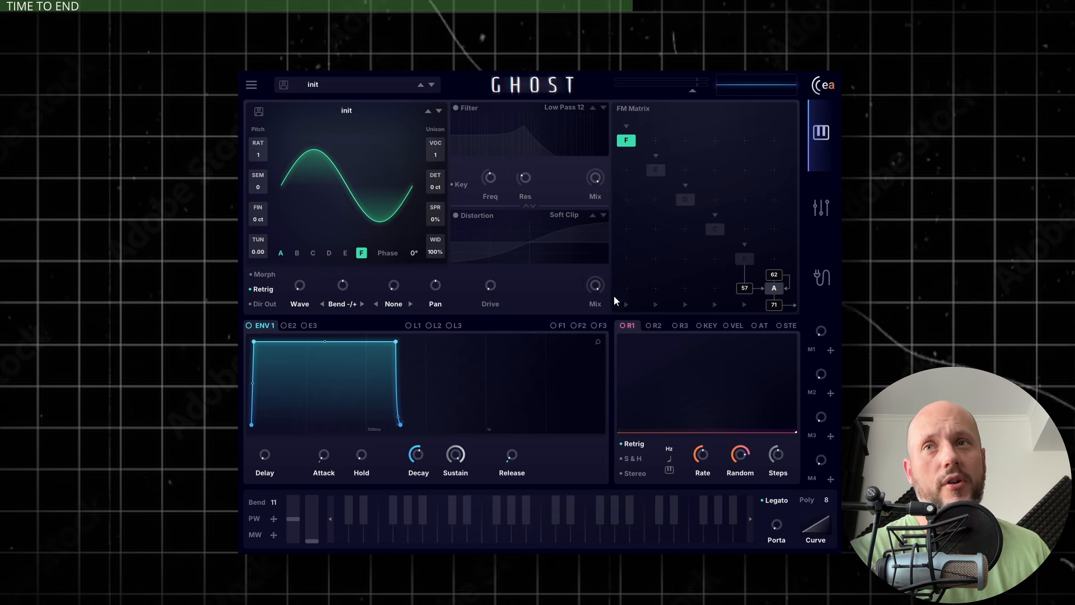
# Step: Audition operators F and A separately by setting F's output to 100 and A's output to 70 in turn, muting each again
pyautogui.moveTo(625, 304); pyautogui.dragTo(634, 235)
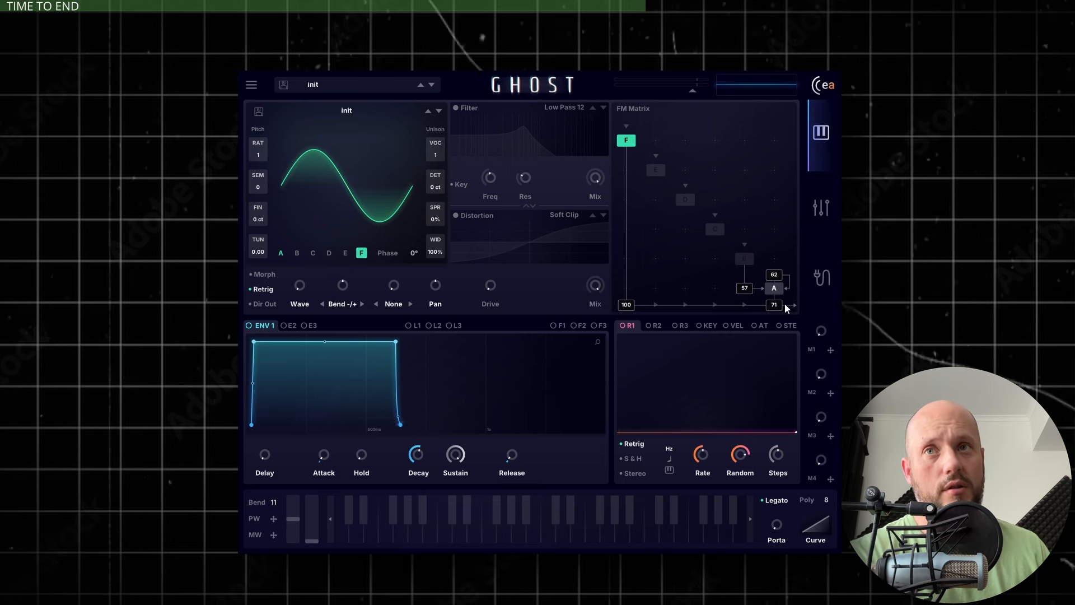
pyautogui.moveTo(774, 304); pyautogui.dragTo(648, 390)
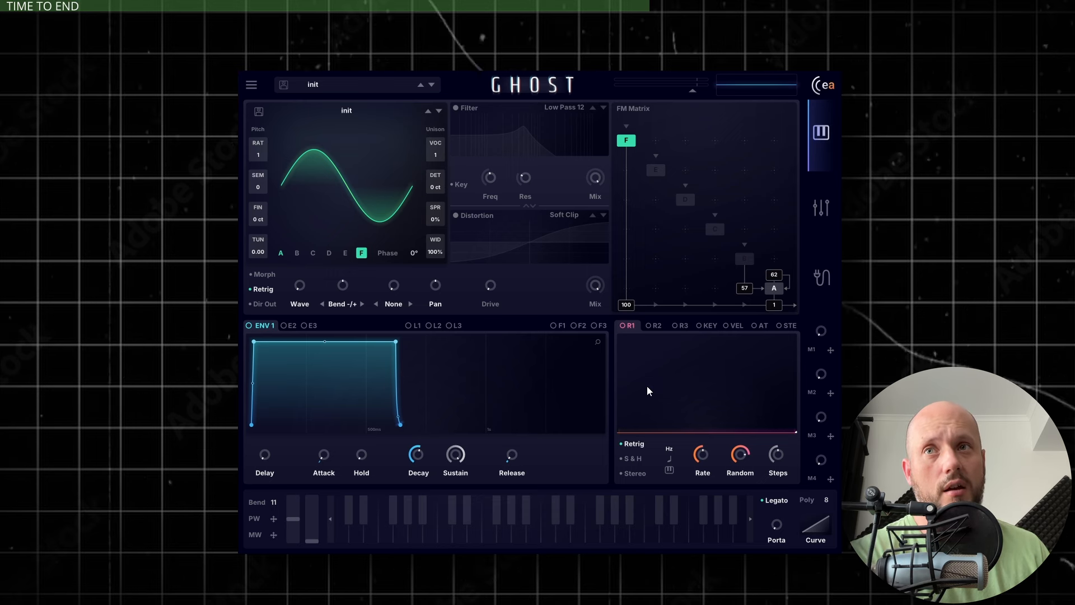
pyautogui.moveTo(627, 304); pyautogui.dragTo(627, 336)
pyautogui.doubleClick(626, 305)
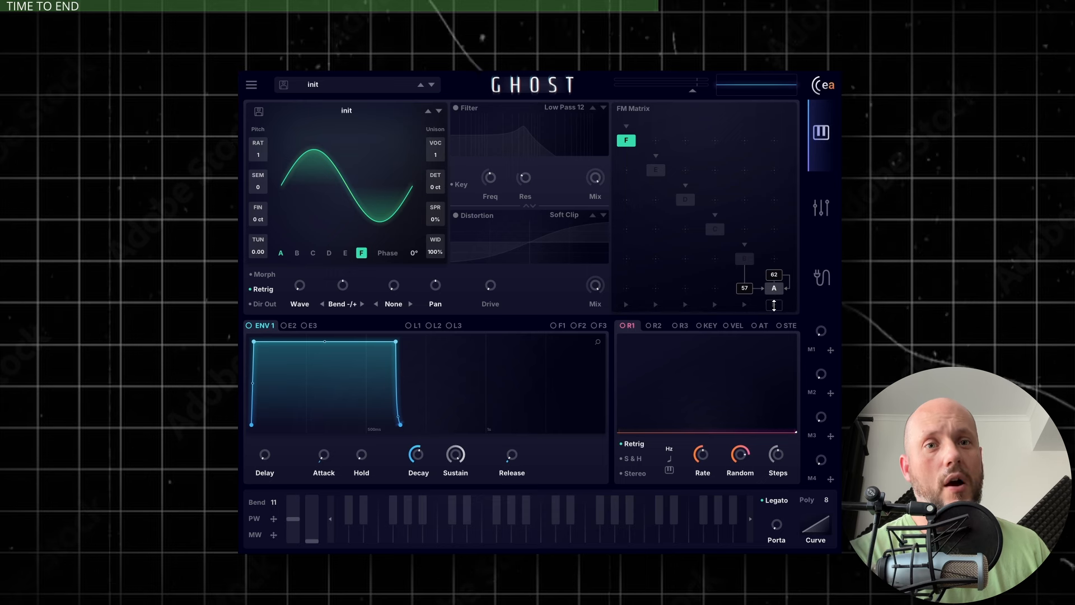
pyautogui.moveTo(774, 304); pyautogui.dragTo(773, 189)
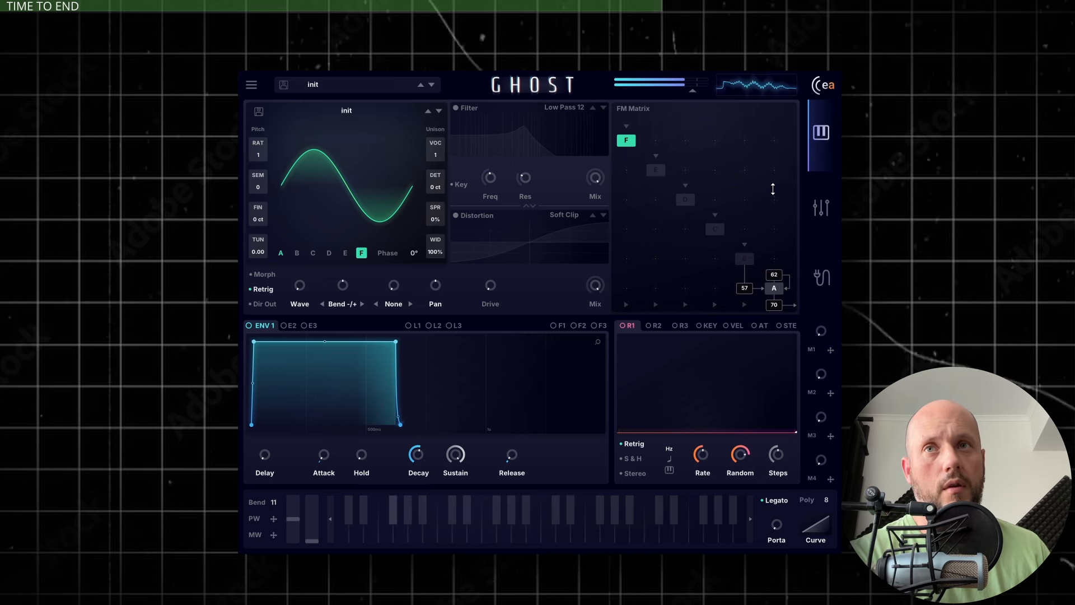
pyautogui.moveTo(778, 323); pyautogui.dragTo(778, 381)
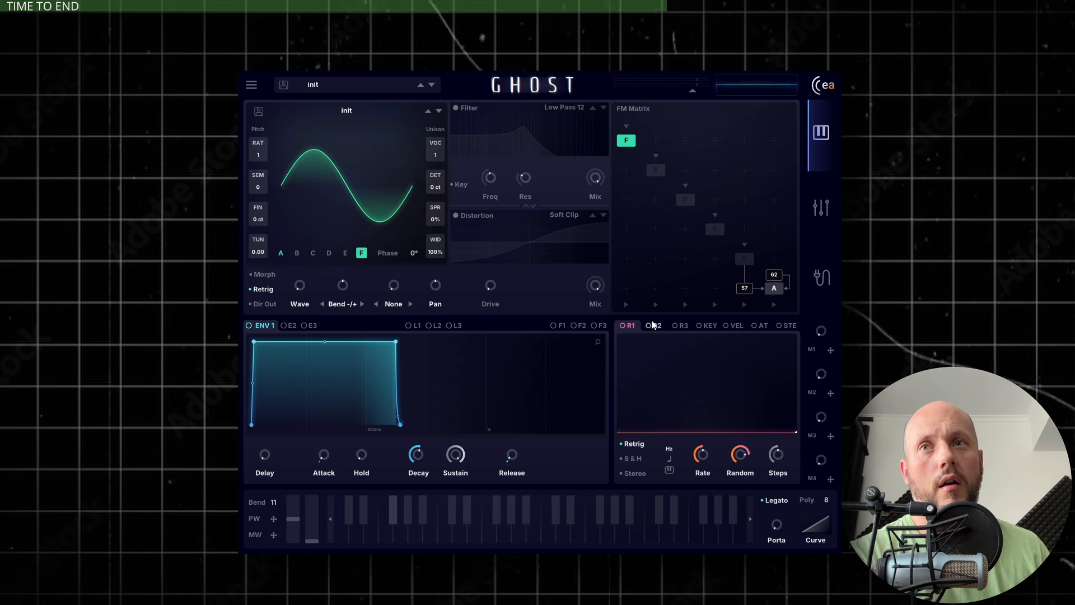
# Step: Send both operators to the output, with F at 65 and A at 93
pyautogui.moveTo(627, 304); pyautogui.dragTo(639, 153)
pyautogui.moveTo(769, 305); pyautogui.dragTo(784, 176)
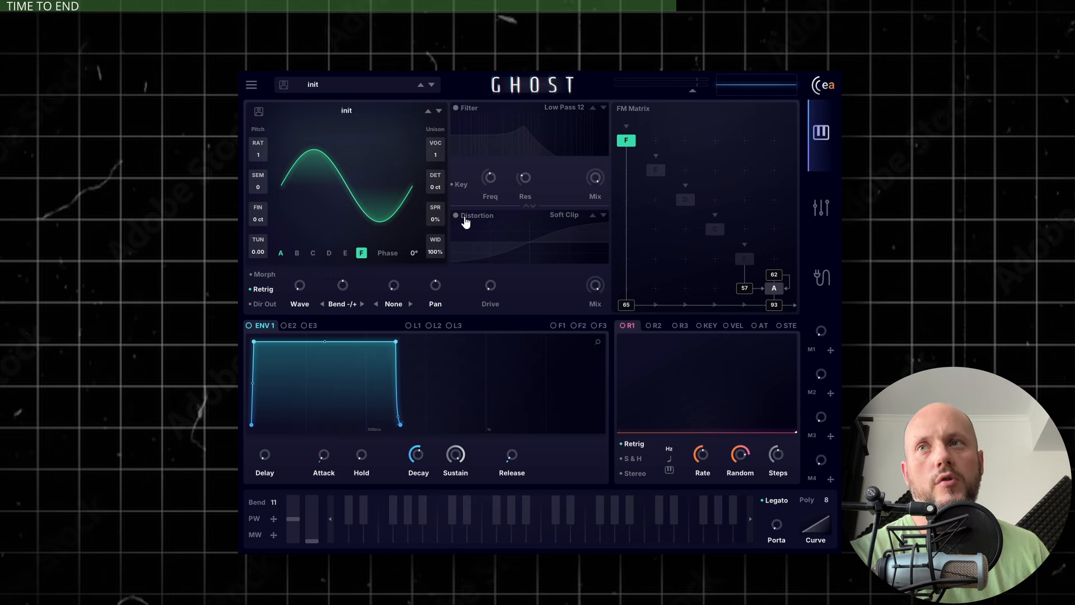
# Step: Try Soft Clip distortion on operator F with a high Drive, bring Drive back to minimum and switch the distortion off
pyautogui.click(465, 221)
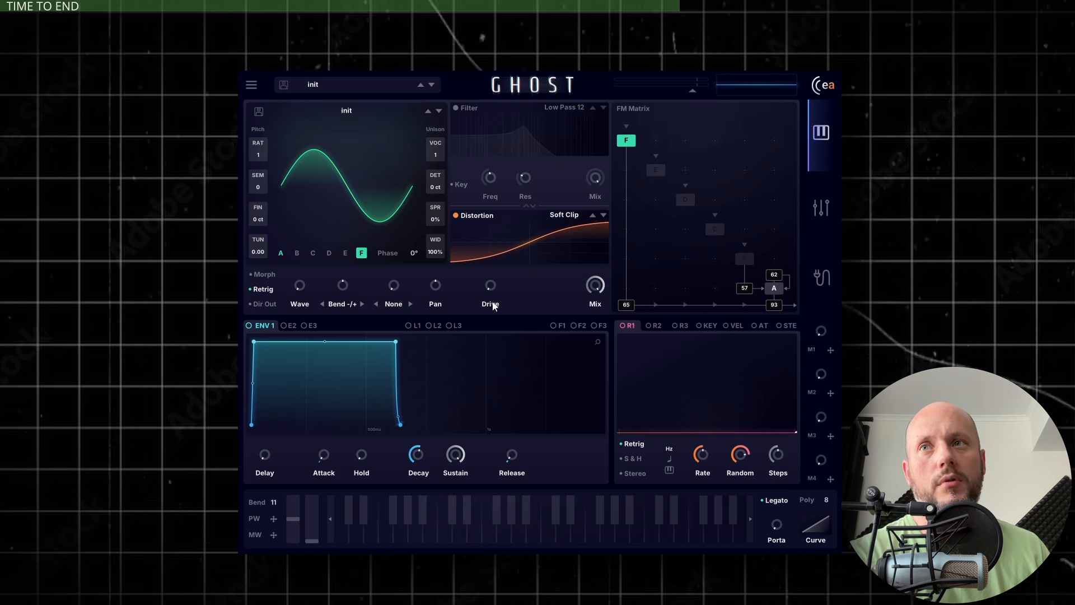
pyautogui.moveTo(494, 305); pyautogui.dragTo(530, 225)
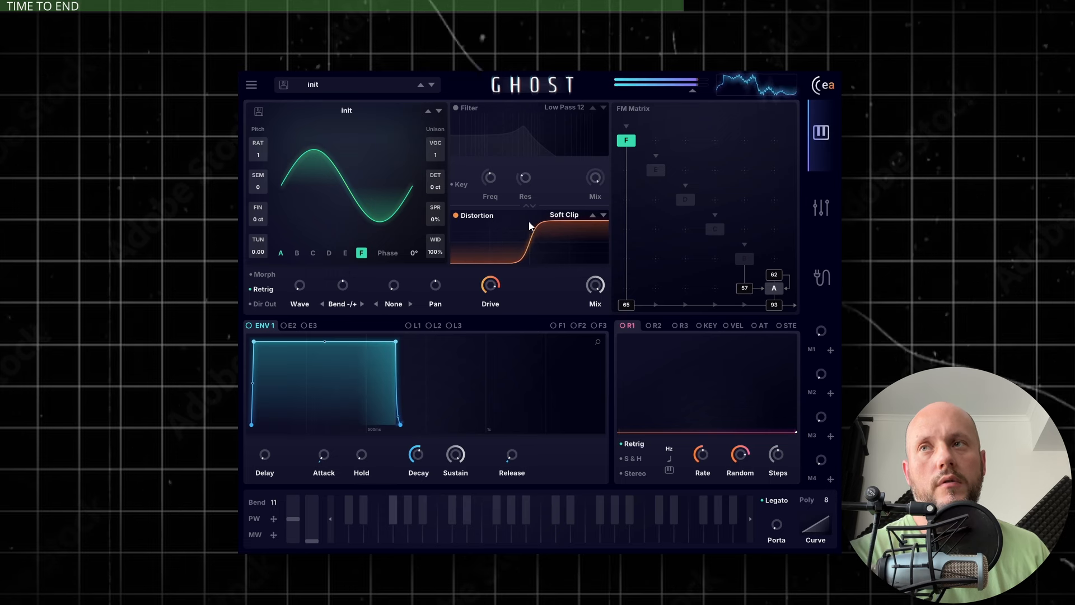
pyautogui.moveTo(492, 297); pyautogui.dragTo(492, 512)
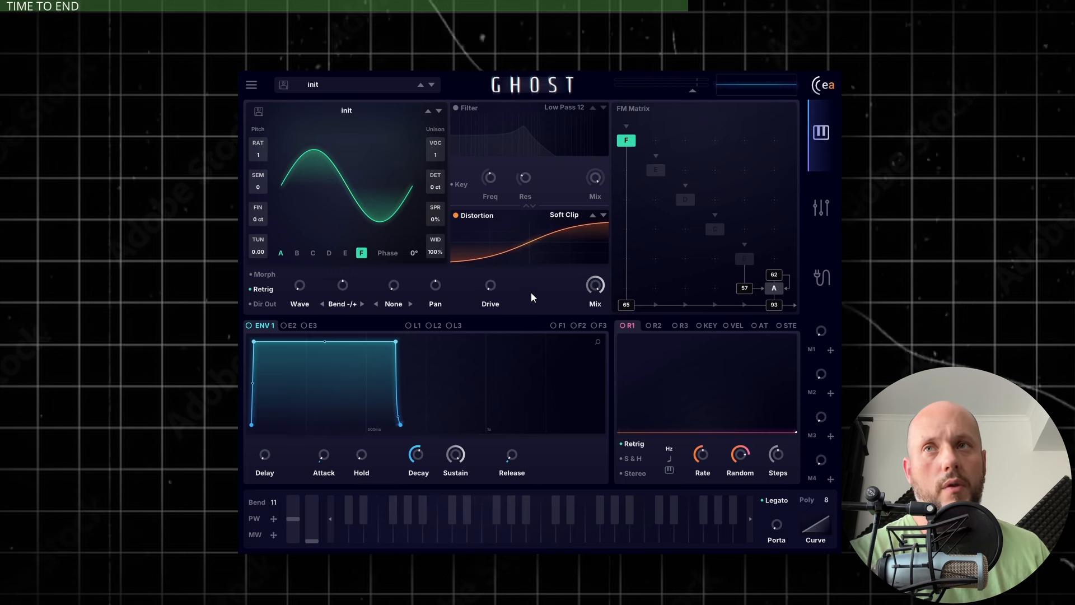
pyautogui.click(466, 219)
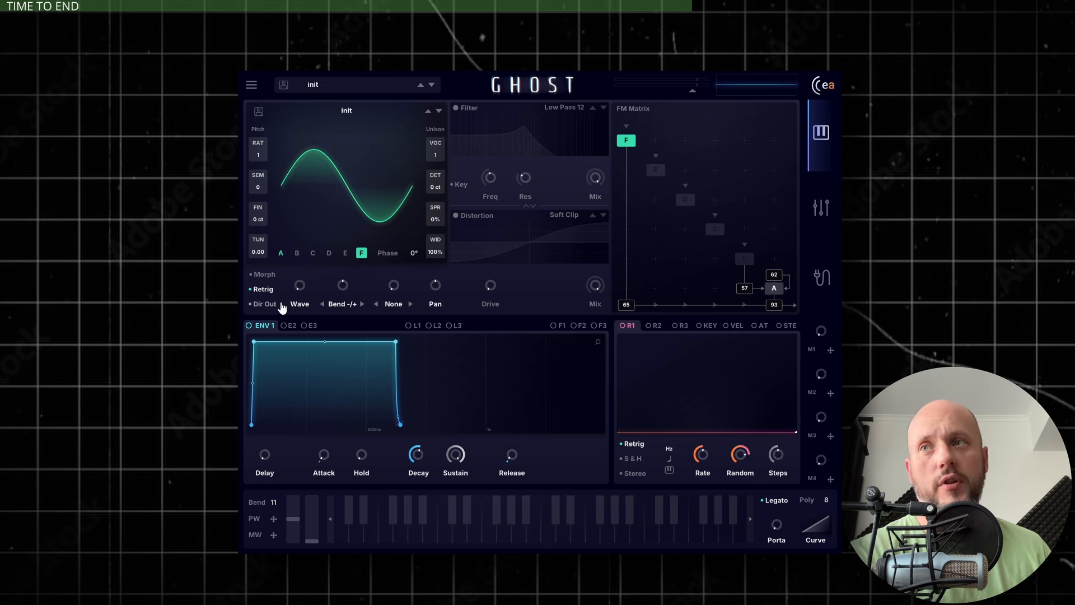
# Step: View the envelope slots and assign envelopes up to ENV 4 as modulators of operator F's Wave parameter
pyautogui.click(308, 327)
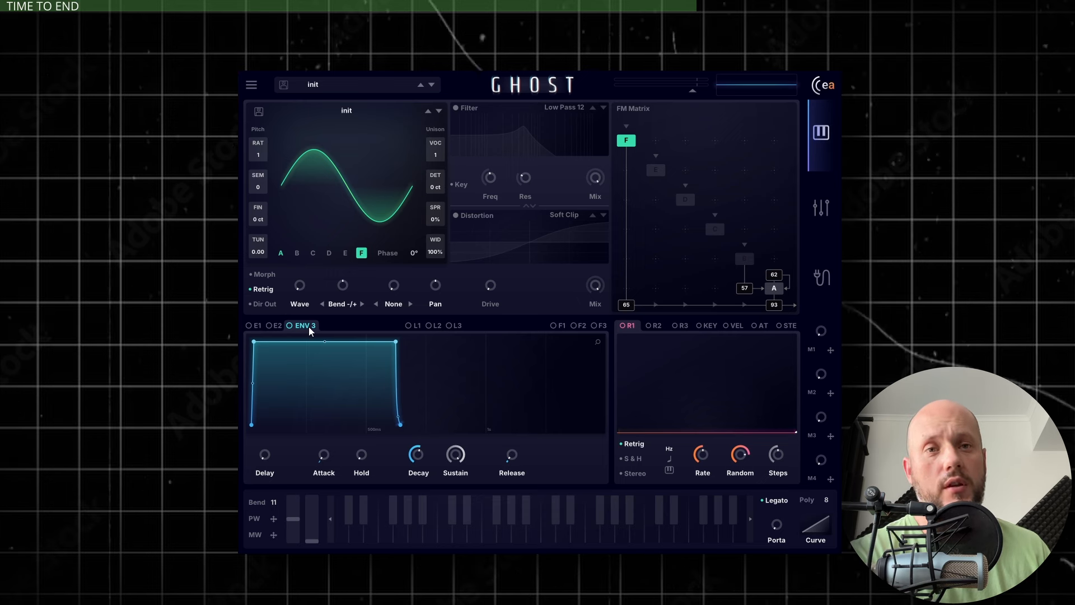
pyautogui.click(257, 327)
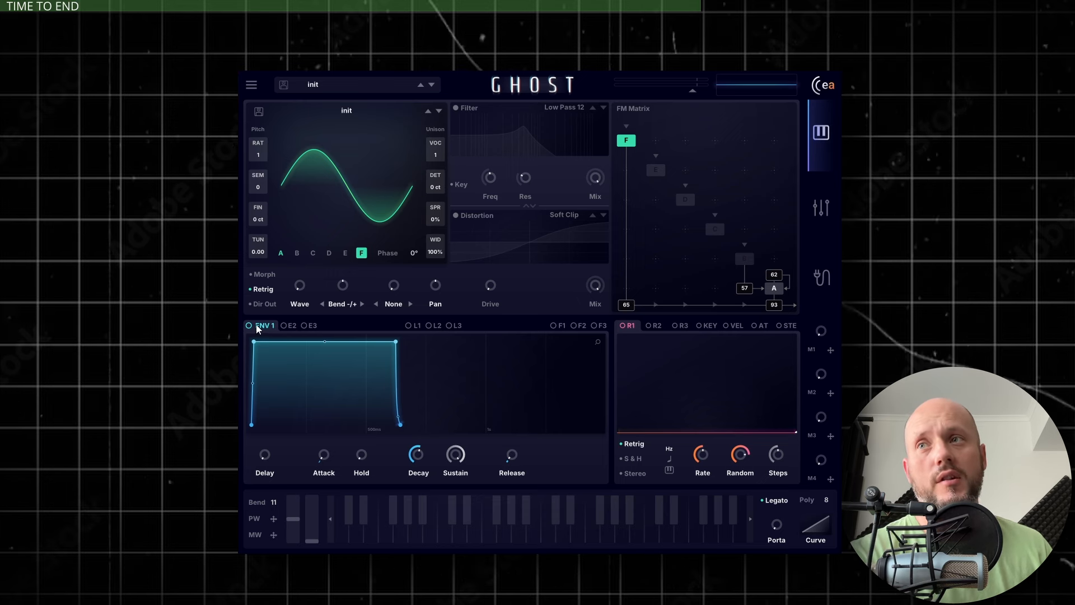
pyautogui.moveTo(288, 325); pyautogui.dragTo(301, 284)
pyautogui.moveTo(326, 326); pyautogui.dragTo(300, 288)
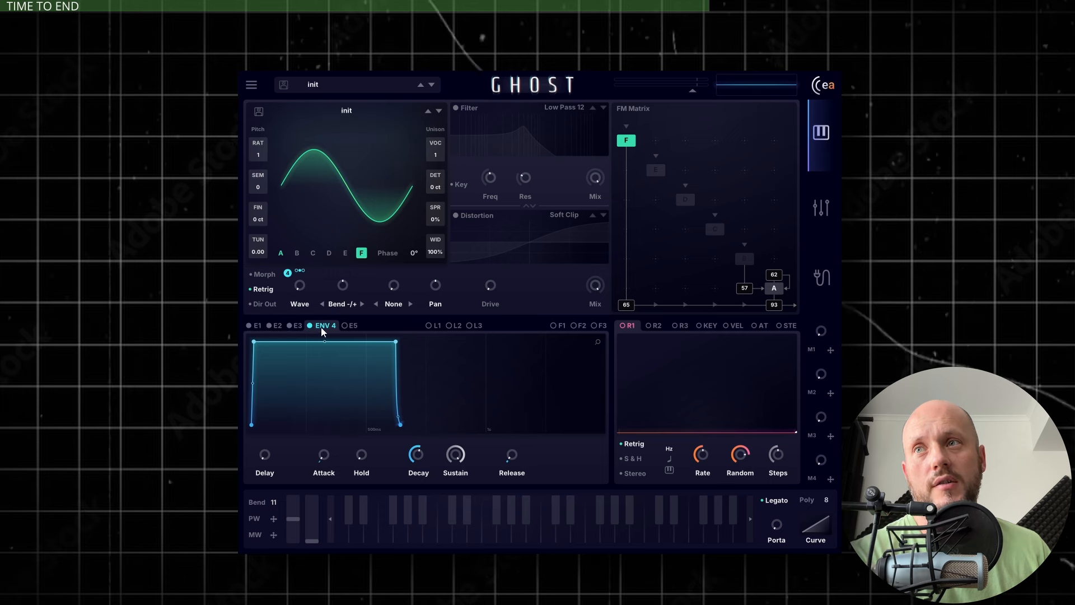
# Step: View the LFOs and the FREQ 1 frequency envelope, and assign FREQ 1 to operator A's TUN parameter
pyautogui.click(436, 326)
pyautogui.click(555, 326)
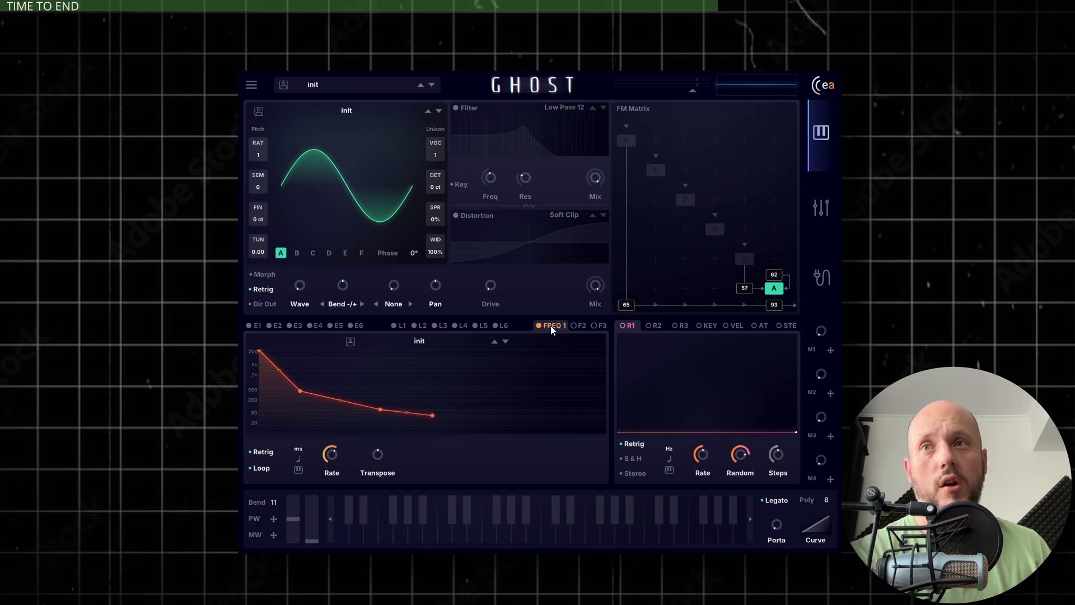
pyautogui.moveTo(551, 329); pyautogui.dragTo(255, 162)
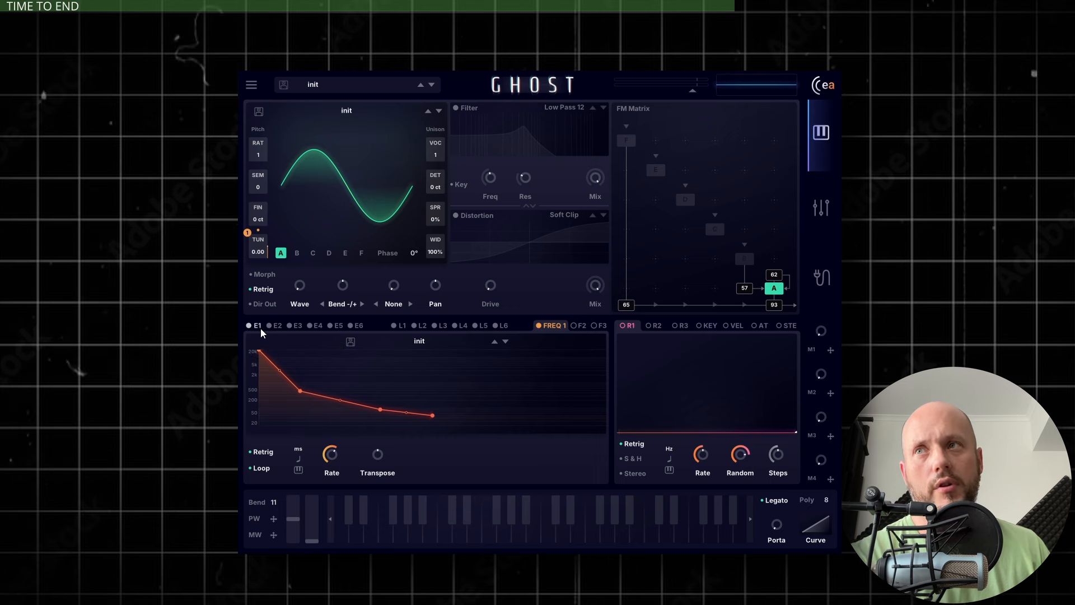
pyautogui.moveTo(266, 353)
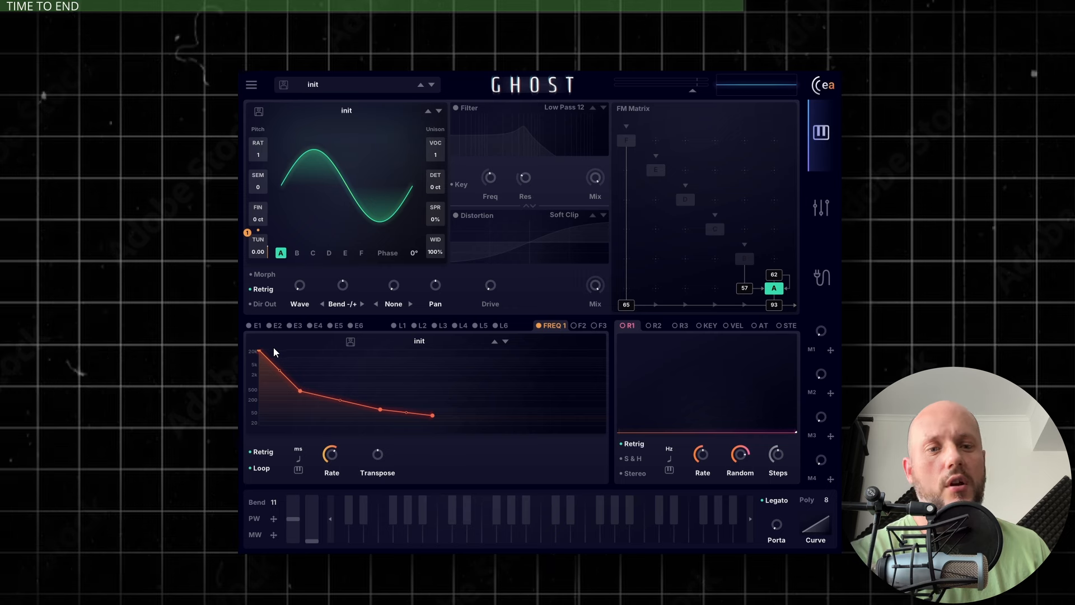
pyautogui.moveTo(300, 390)
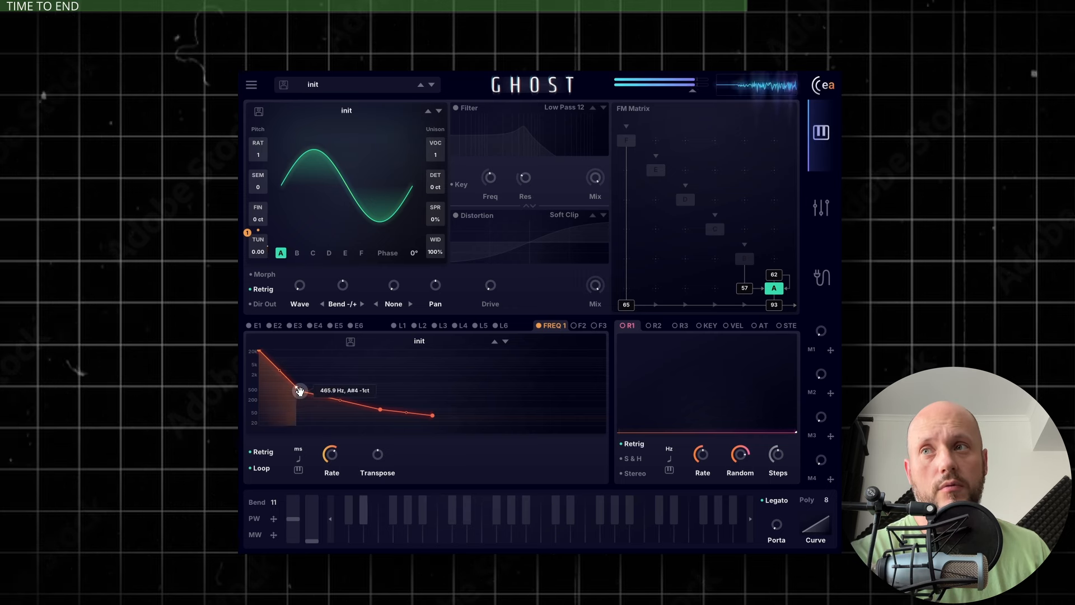
# Step: Move the FREQ 1 envelope's second point higher and further along, and remove the FREQ 1 modulation from operator A's TUN parameter
pyautogui.moveTo(300, 391); pyautogui.dragTo(328, 374)
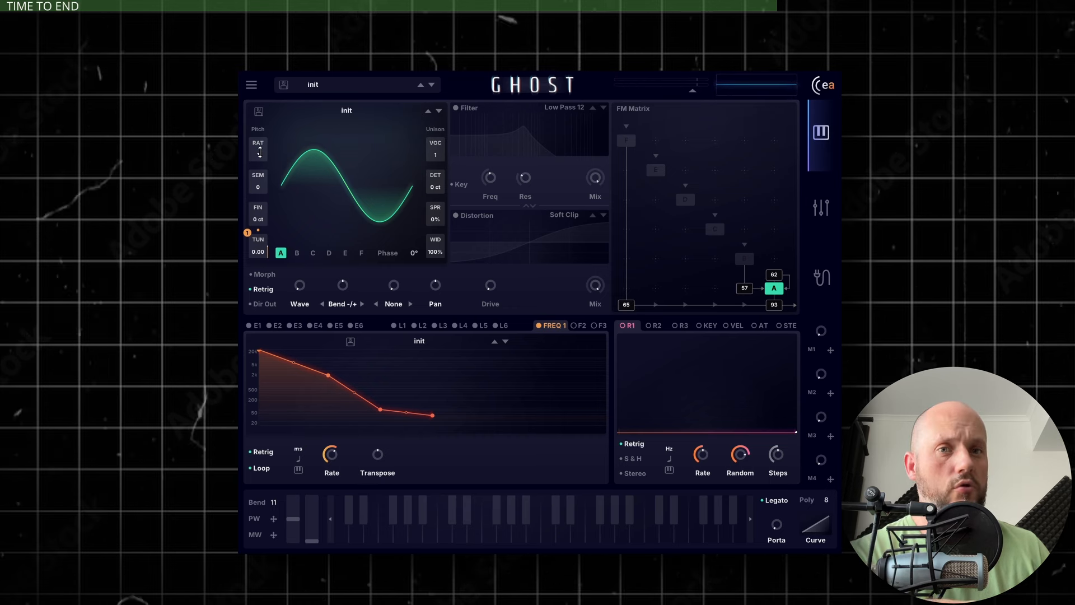
pyautogui.rightClick(250, 237)
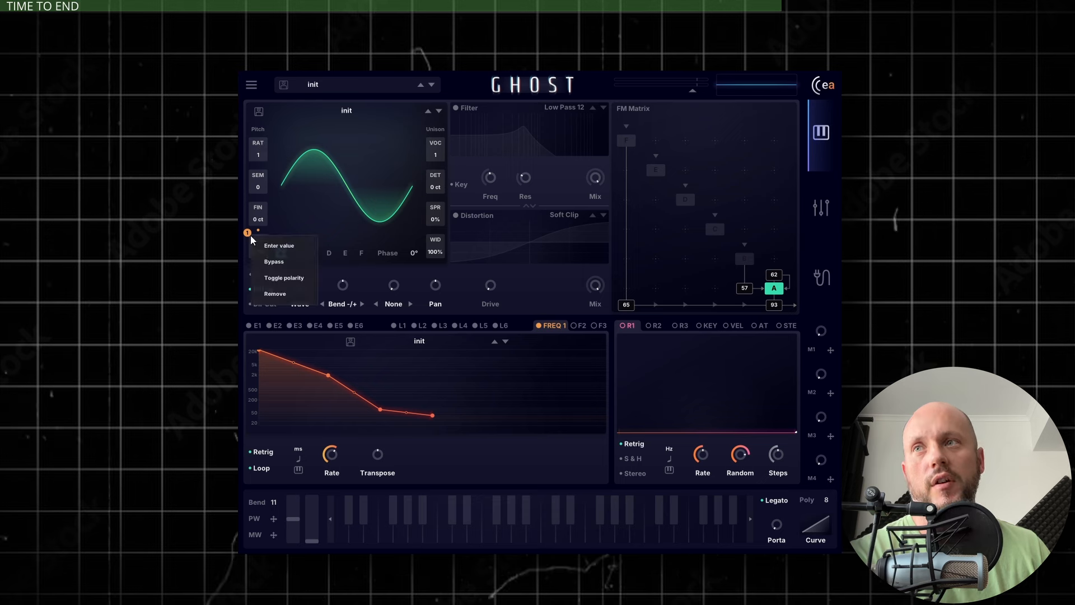
pyautogui.click(275, 294)
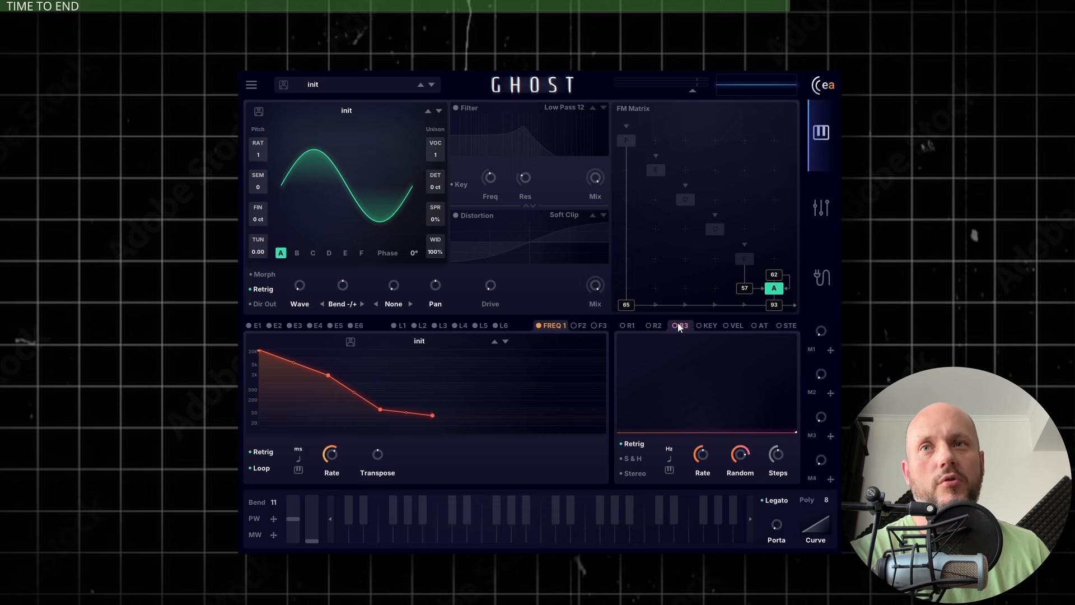
# Step: View the key, velocity and aftertouch modulator curves
pyautogui.click(705, 328)
pyautogui.click(732, 328)
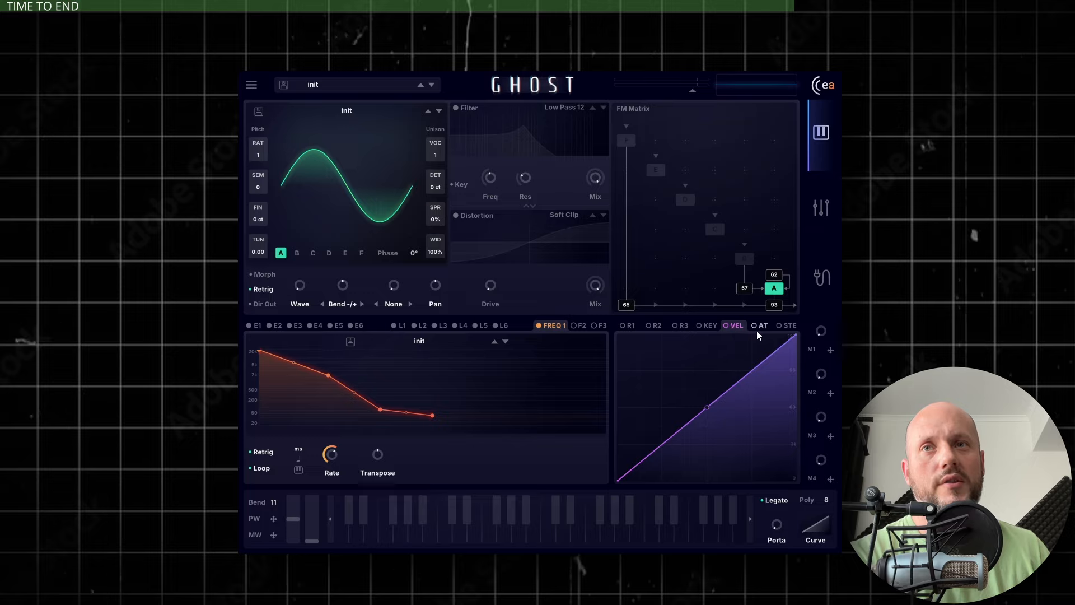
pyautogui.click(760, 326)
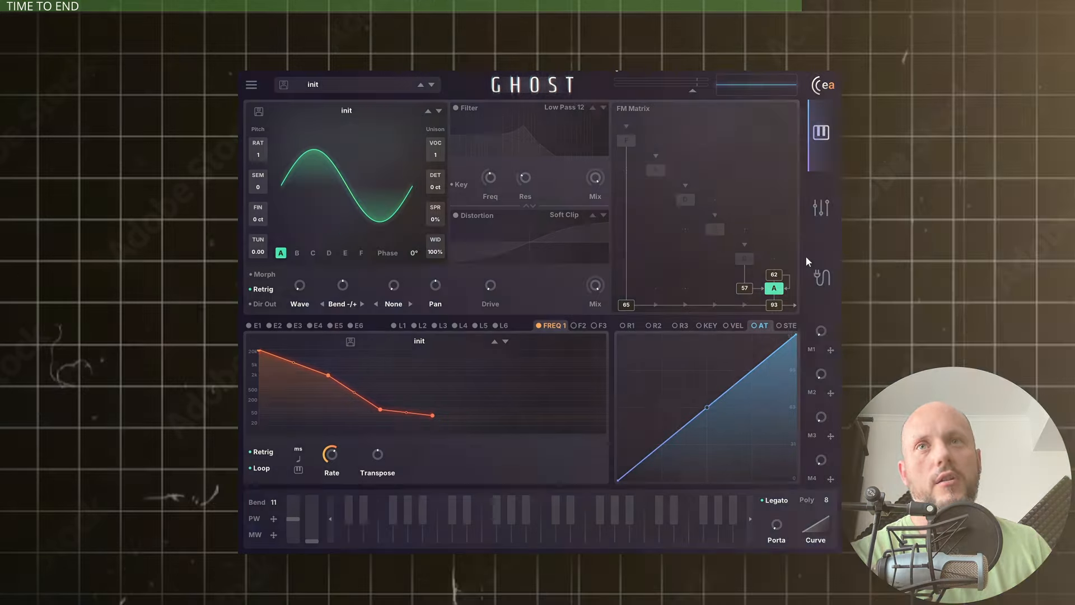
# Step: Add Compressor, Filter and Distortion effects to the effects chain
pyautogui.click(821, 207)
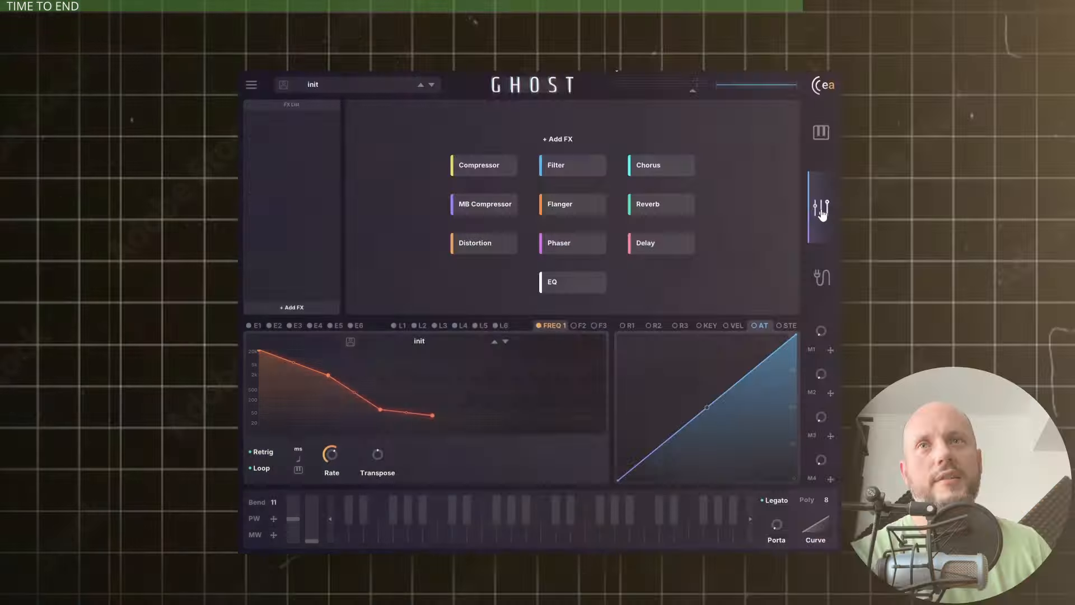
pyautogui.click(480, 167)
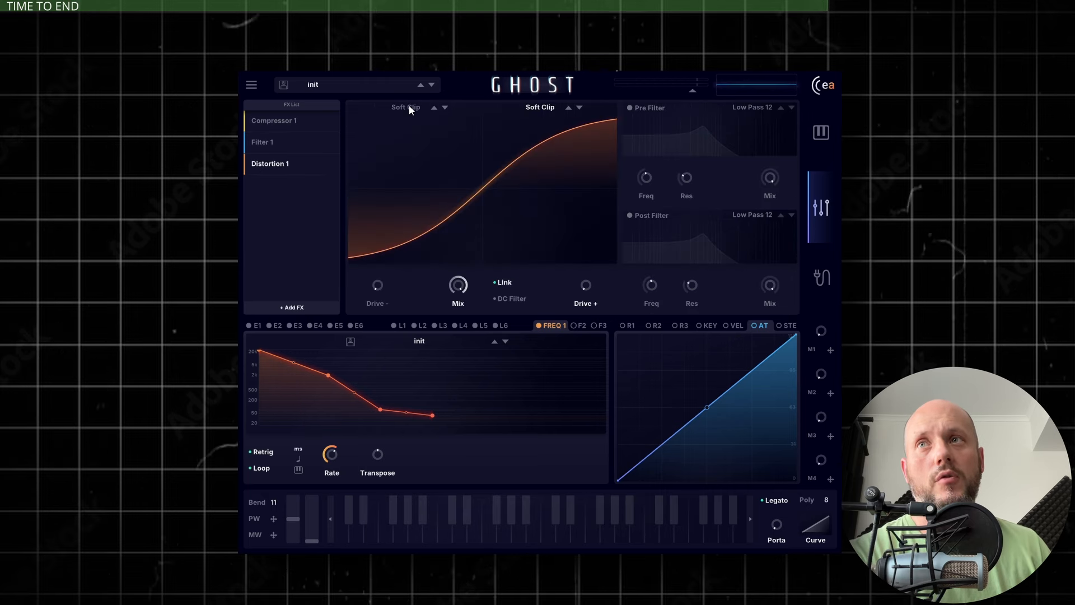
# Step: Unlink Distortion 1's two halves, set the negative half to Hourglass and raise the negative and positive drives
pyautogui.click(502, 283)
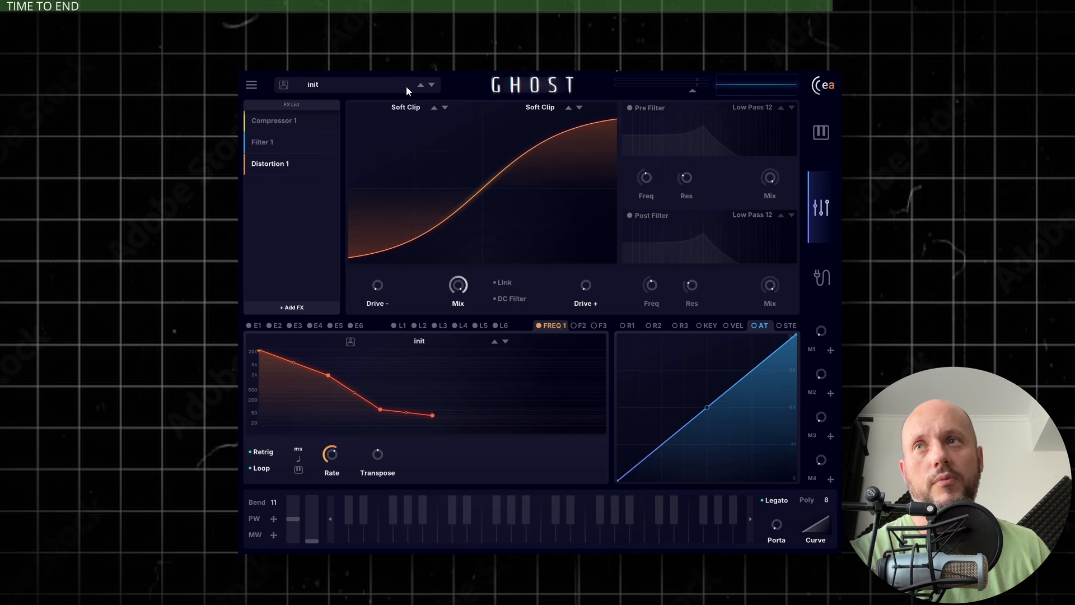
pyautogui.click(425, 109)
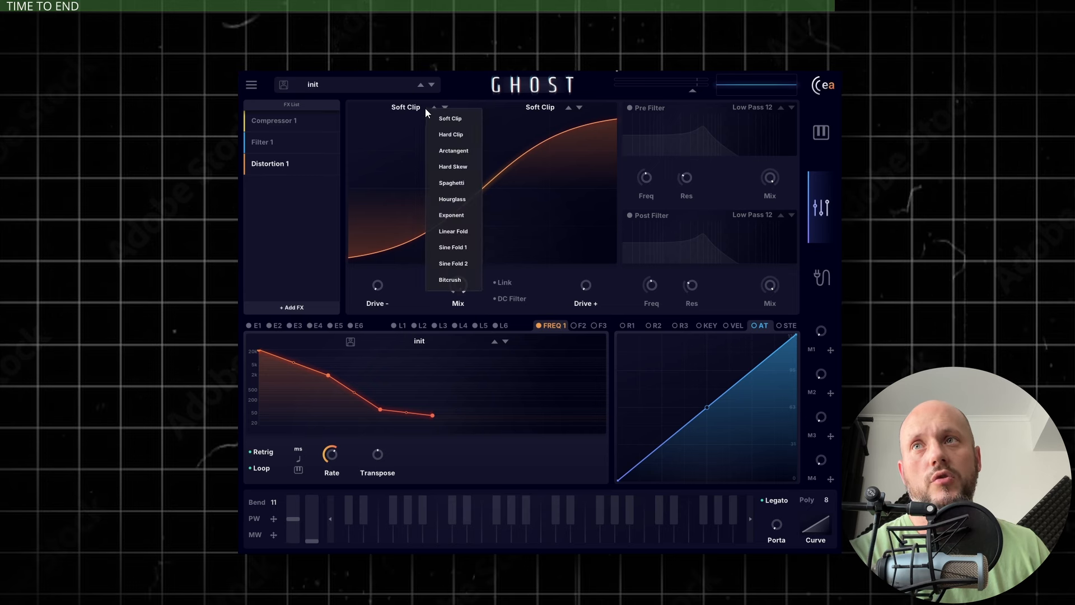
pyautogui.click(449, 195)
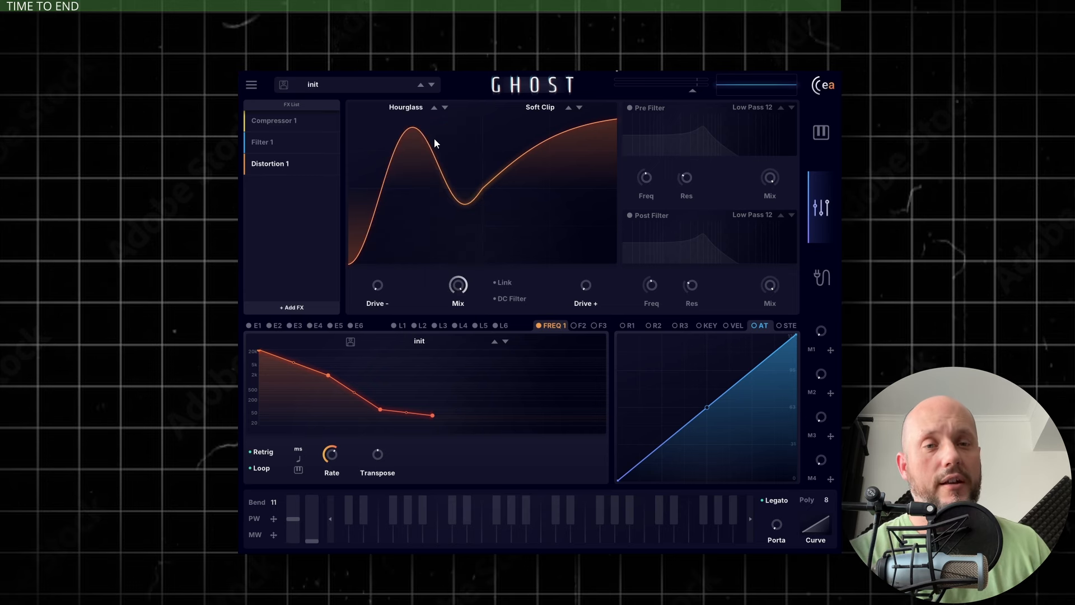
pyautogui.moveTo(387, 287); pyautogui.dragTo(387, 268)
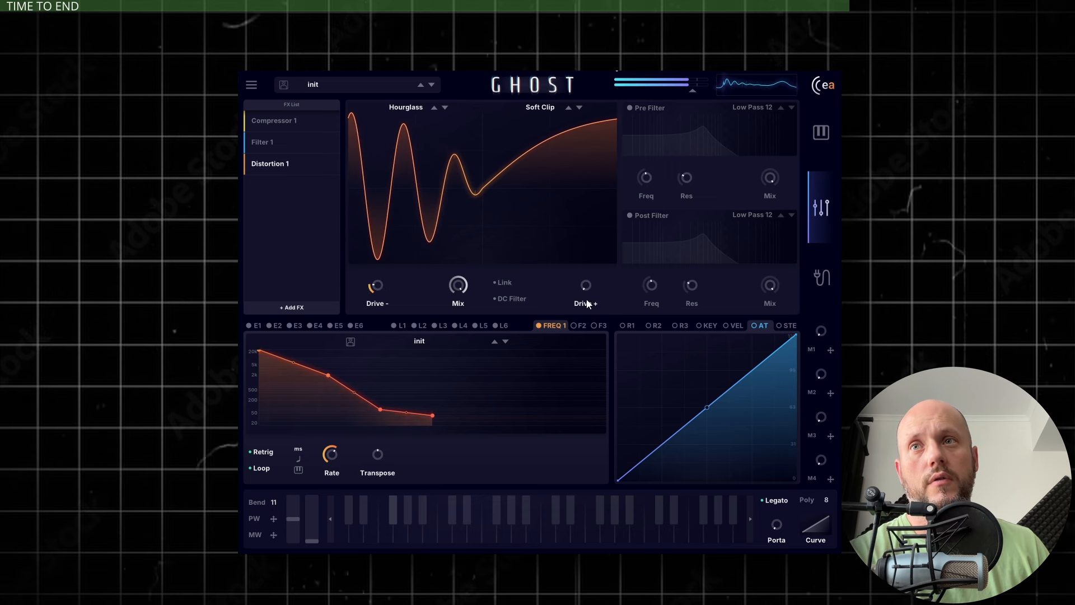
pyautogui.moveTo(586, 286); pyautogui.dragTo(596, 113)
# Step: Lower Filter 1's frequency to about 346 Hz and reshape LFO 1 into a concave curve falling from its start
pyautogui.click(281, 143)
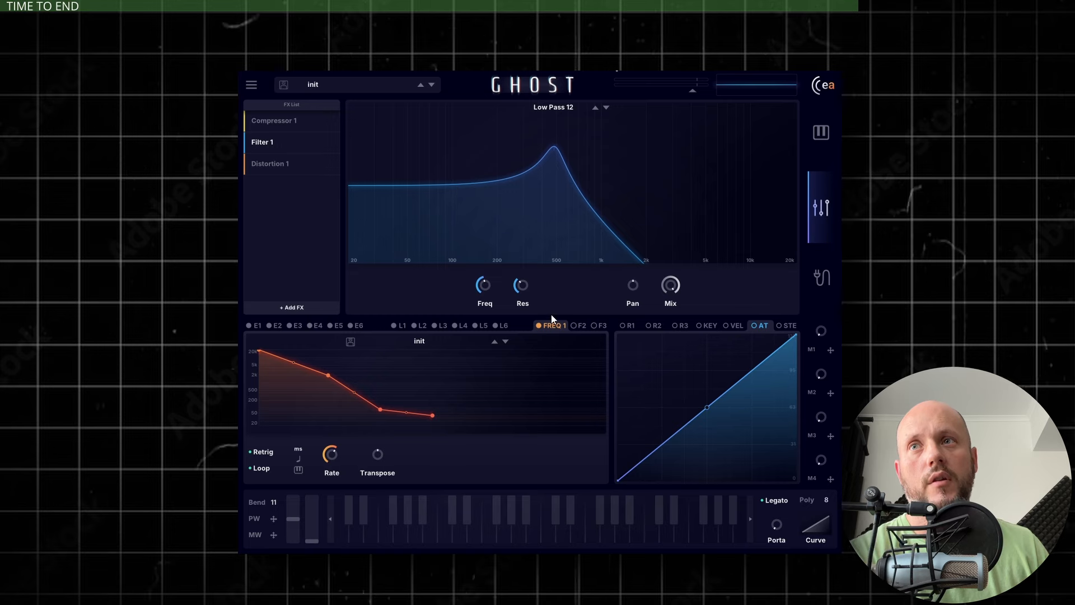
pyautogui.moveTo(491, 290); pyautogui.dragTo(496, 305)
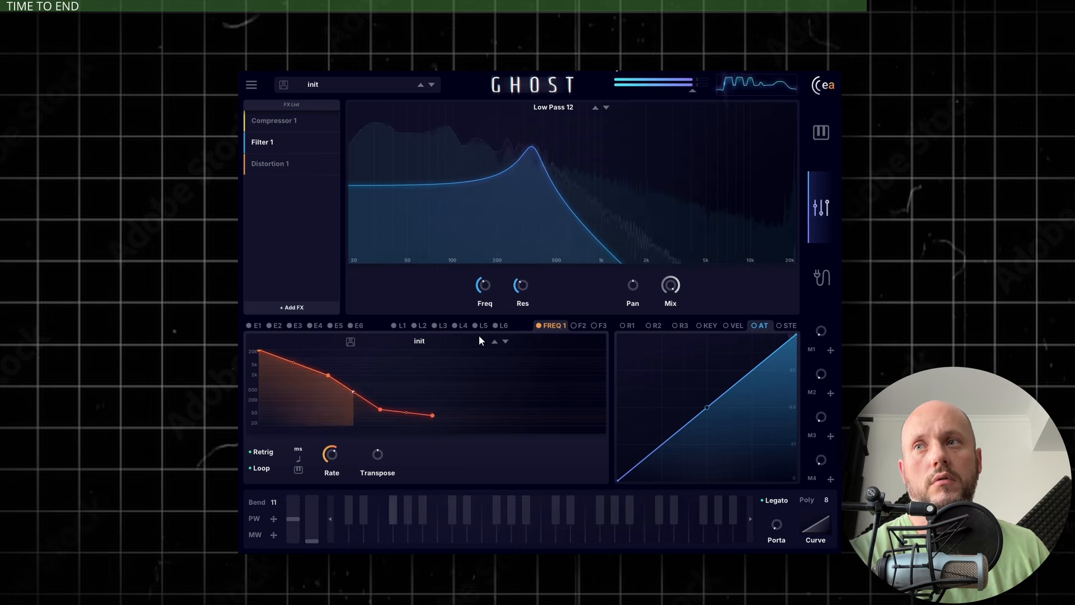
pyautogui.click(398, 325)
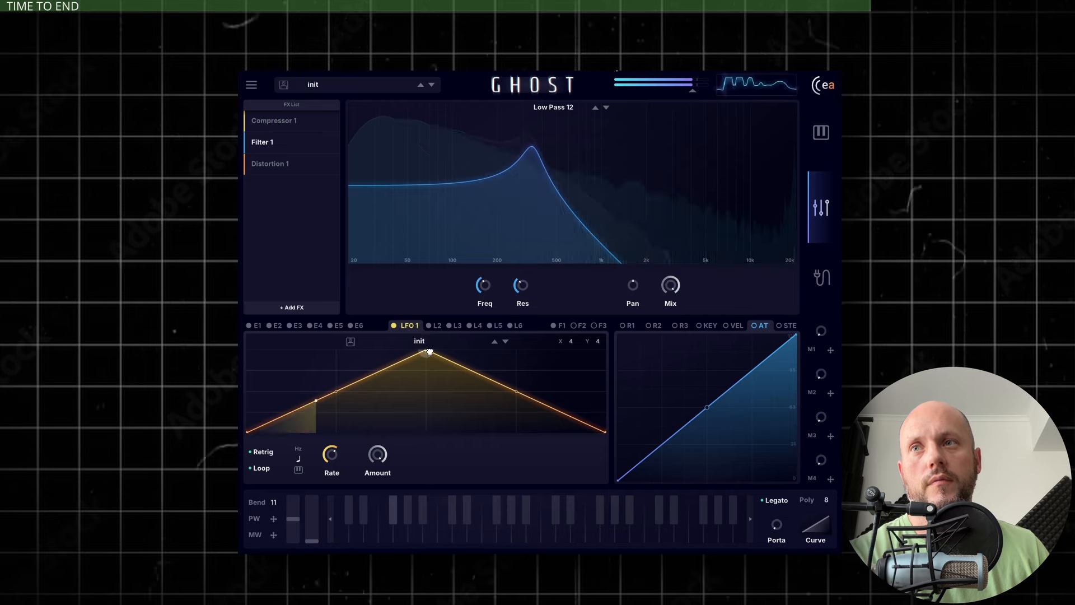
pyautogui.moveTo(426, 351); pyautogui.dragTo(247, 351)
pyautogui.moveTo(436, 391); pyautogui.dragTo(420, 408)
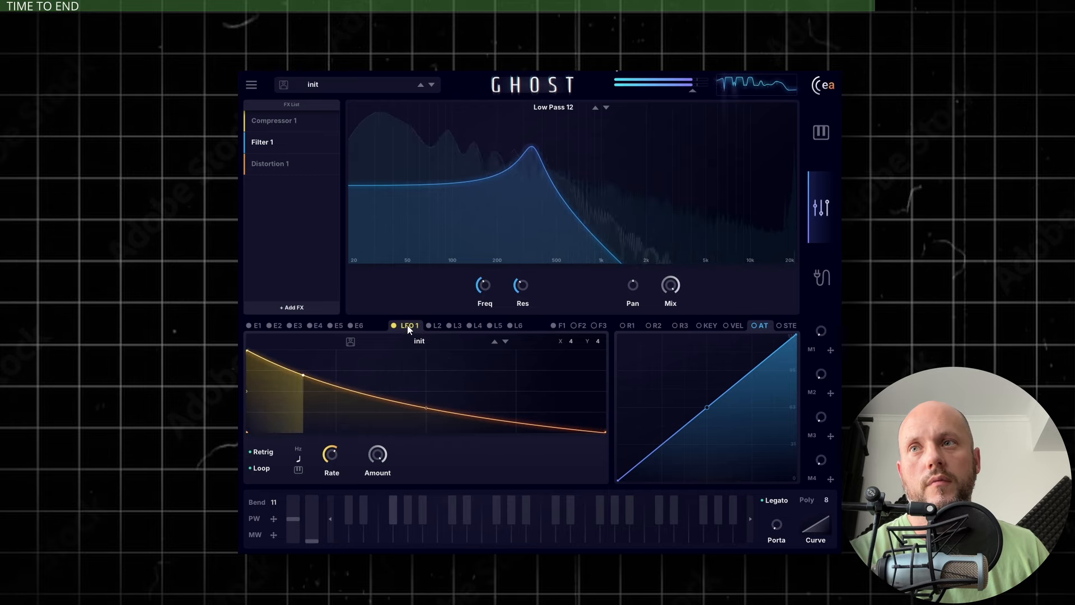
# Step: Assign LFO 1 to Filter 1's Freq with an amount of 24% and lower the filter's base frequency slightly
pyautogui.moveTo(408, 325); pyautogui.dragTo(481, 294)
pyautogui.moveTo(473, 273); pyautogui.dragTo(476, 313)
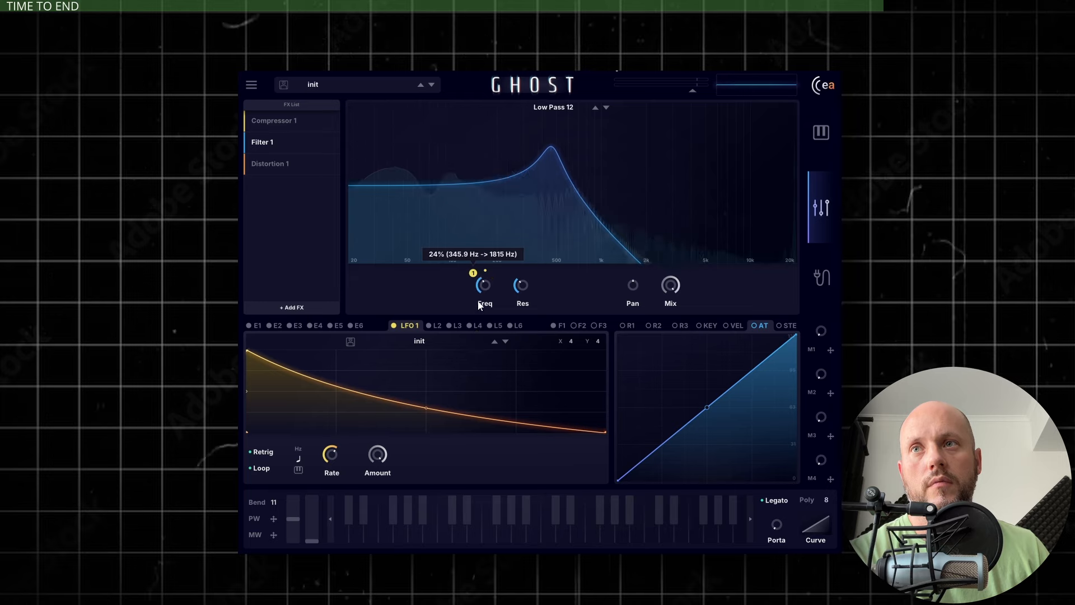
pyautogui.moveTo(483, 285); pyautogui.dragTo(484, 300)
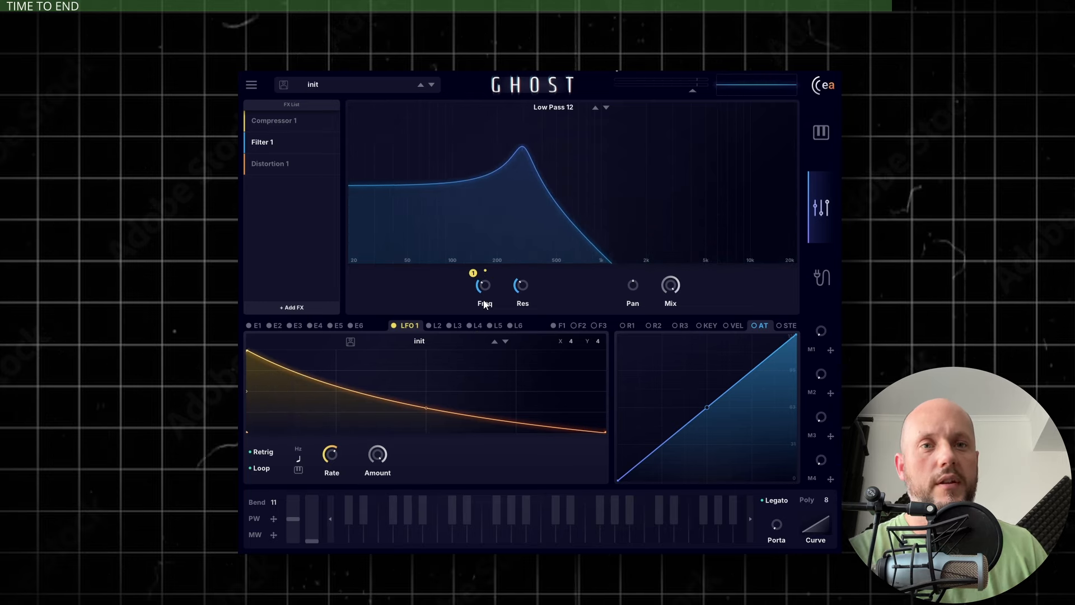
# Step: Add an MB Compressor effect, and check the modulation matrix before returning to the operator view
pyautogui.click(291, 209)
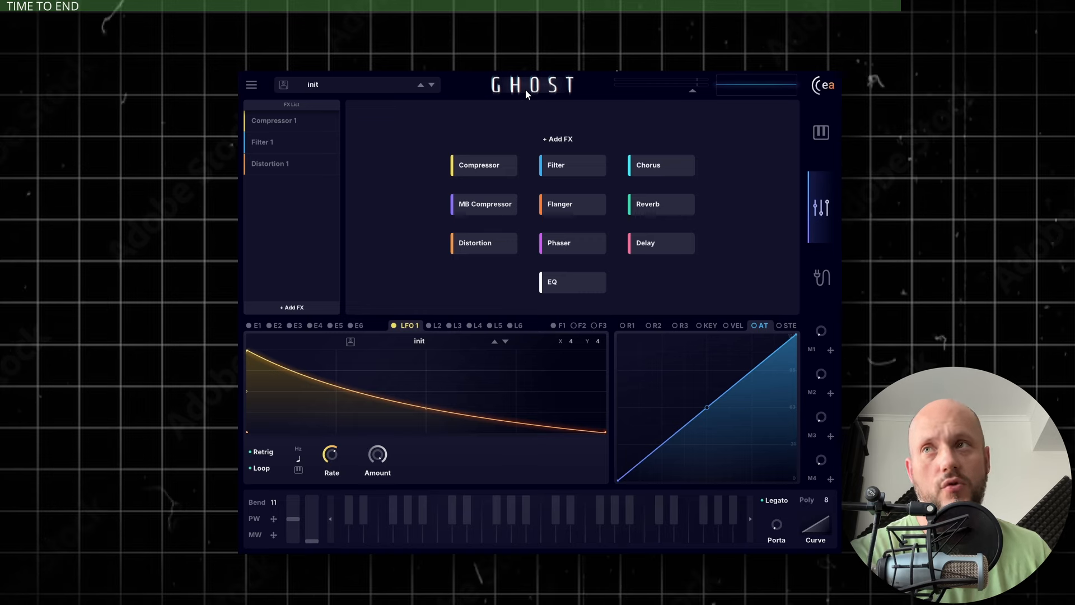
pyautogui.click(485, 205)
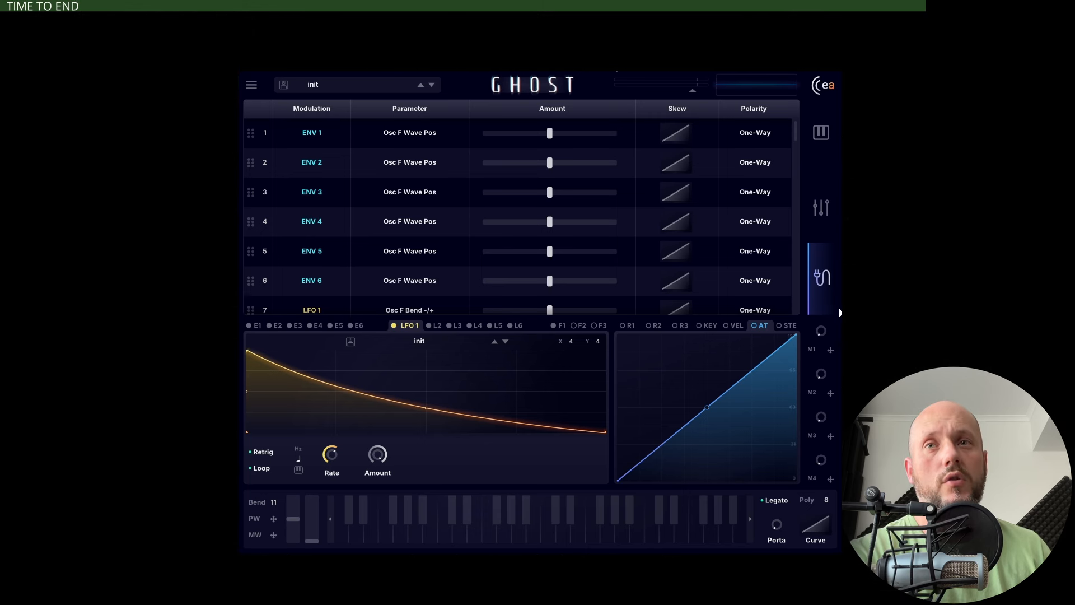
pyautogui.click(820, 132)
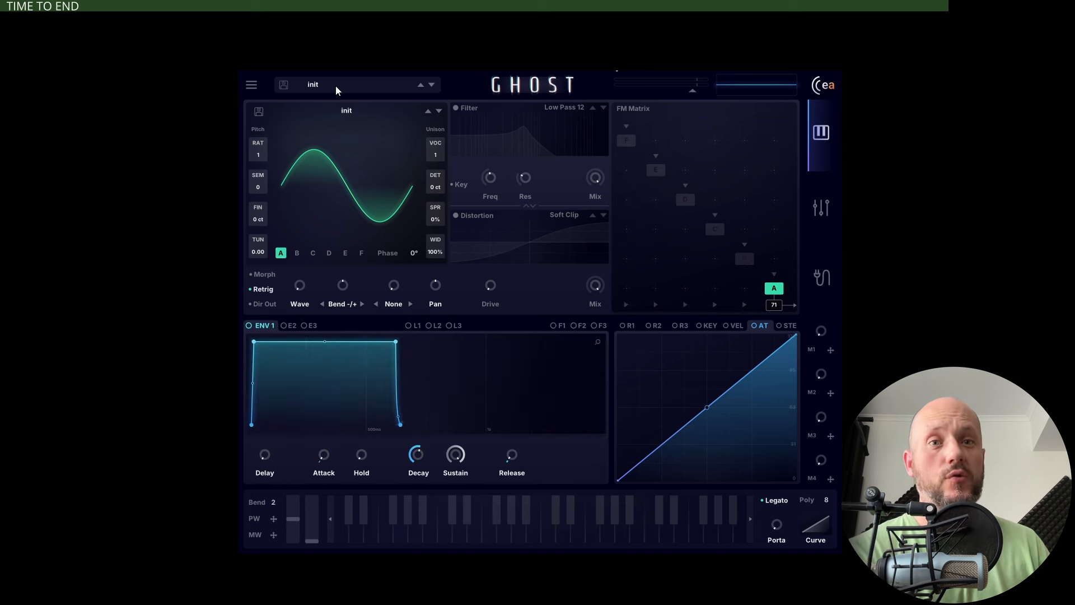
# Step: Filter the factory presets by the Bass tag and audition Beef Reese, Borso, Chewing Neuro Gum and Dirt In Your Face
pyautogui.click(335, 87)
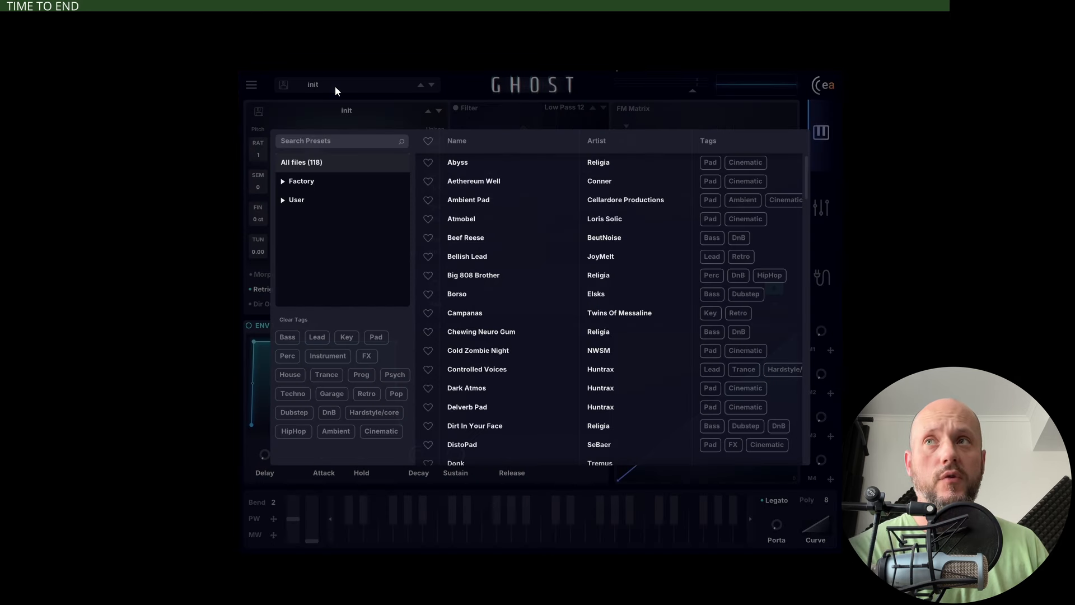
pyautogui.click(288, 337)
pyautogui.click(472, 164)
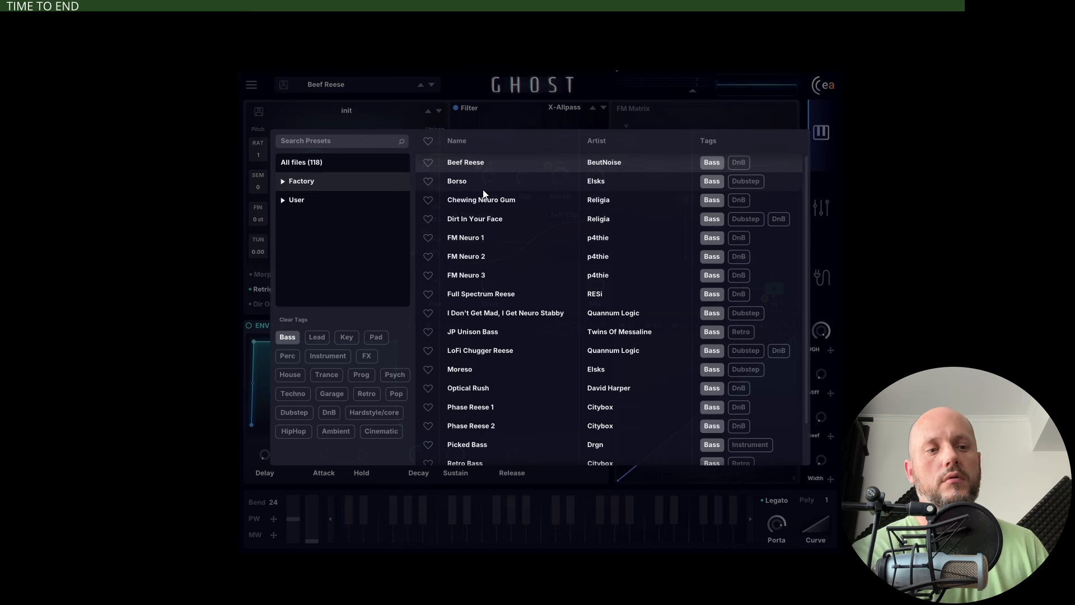
pyautogui.click(471, 181)
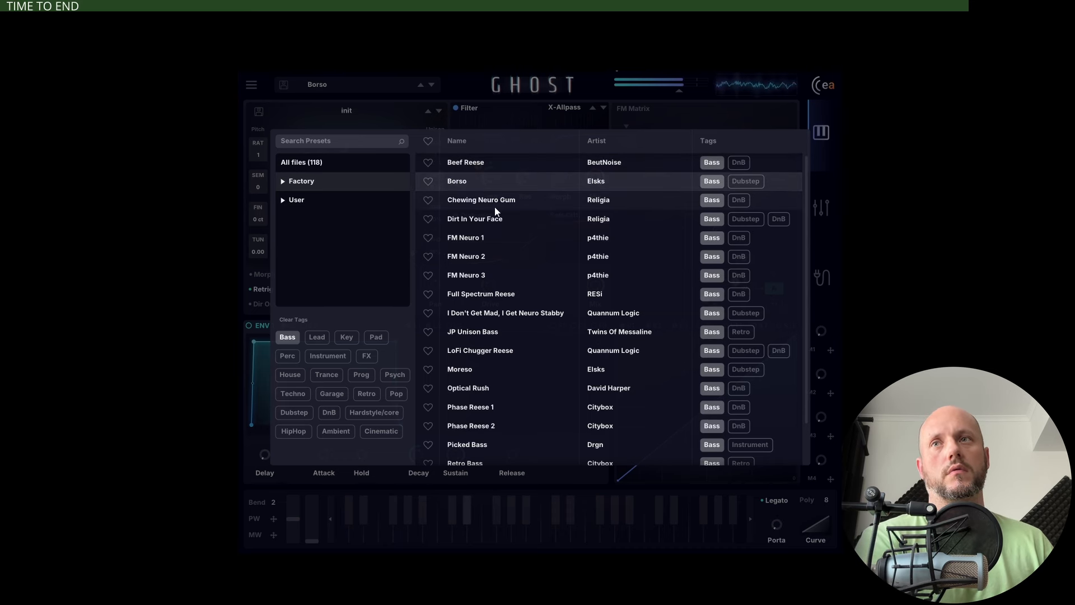
pyautogui.click(526, 204)
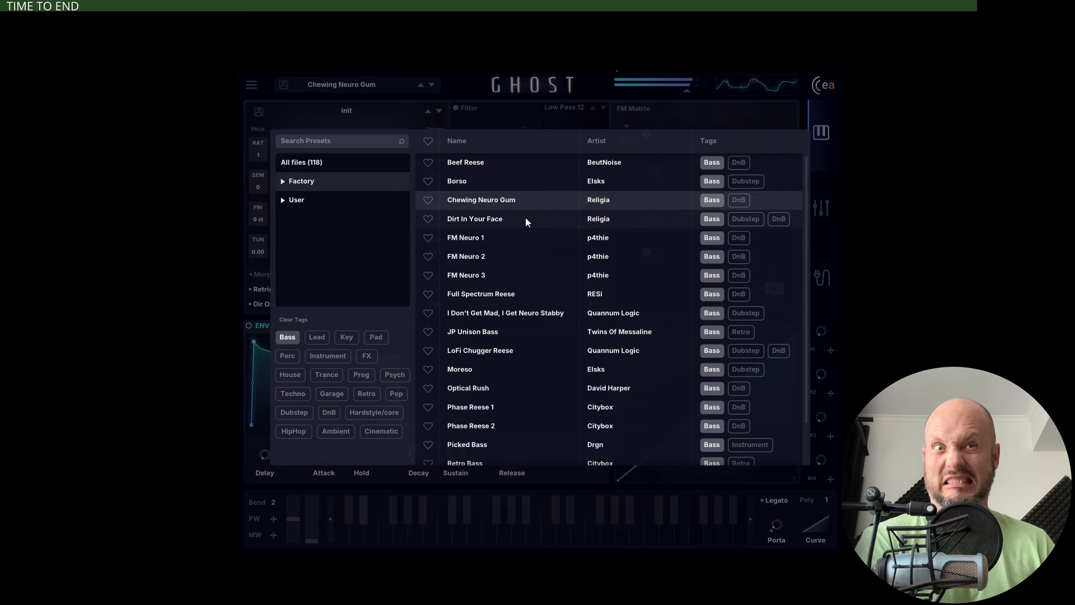
pyautogui.click(529, 214)
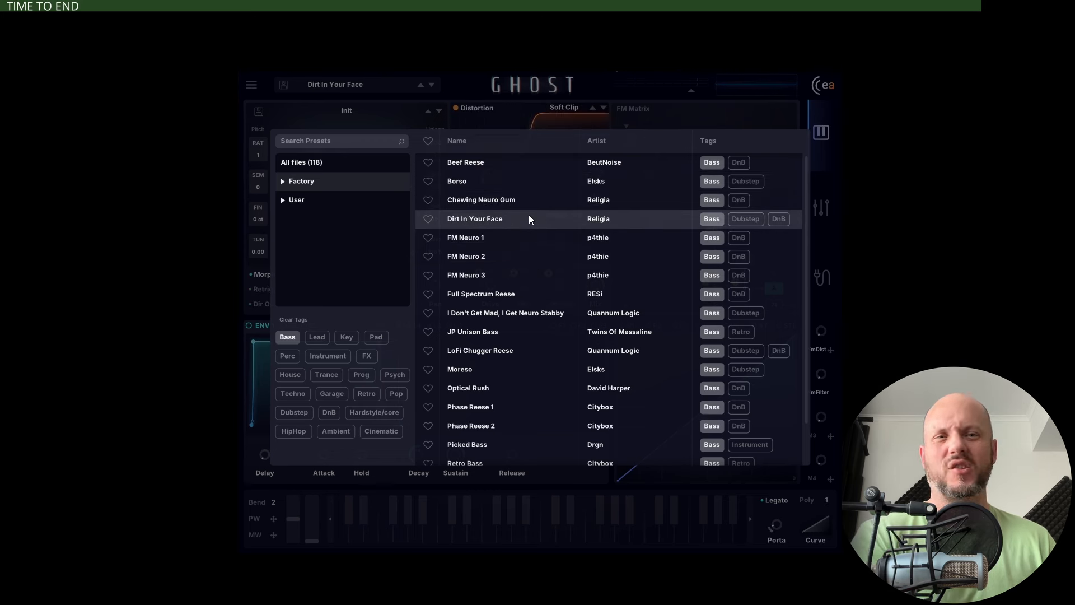
# Step: Audition the bass presets FM Neuro 1, FM Neuro 2, FM Neuro 3 and Full Spectrum Reese
pyautogui.click(518, 244)
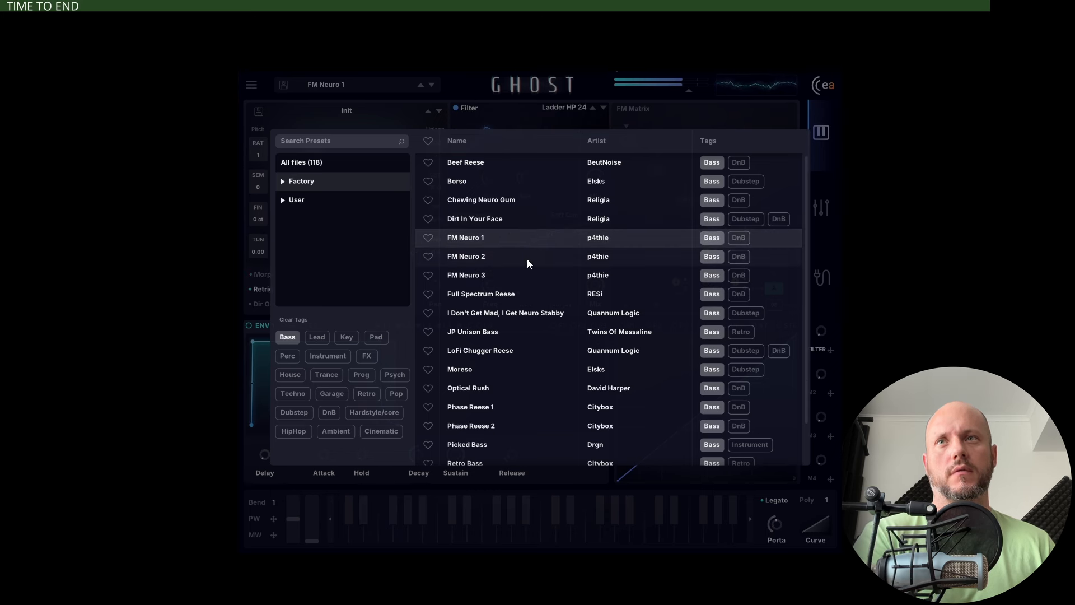
pyautogui.click(526, 259)
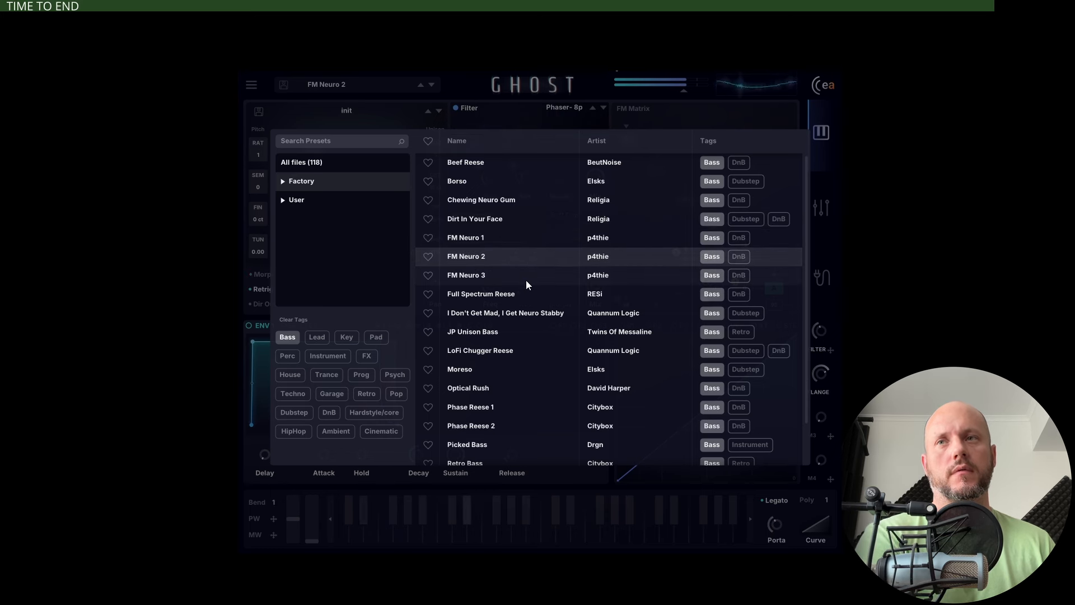
pyautogui.click(525, 278)
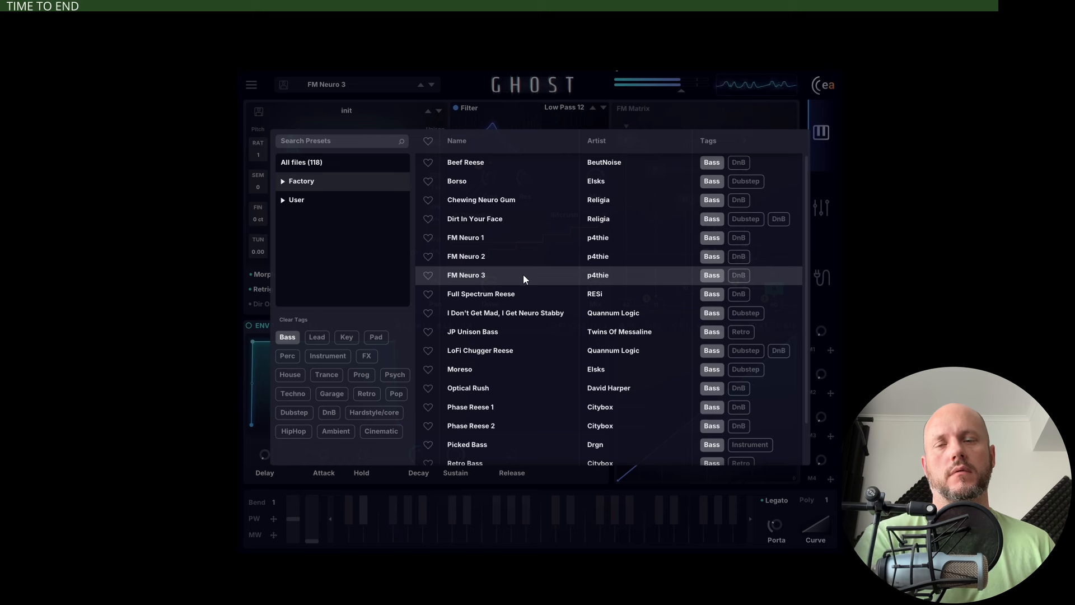
pyautogui.click(526, 296)
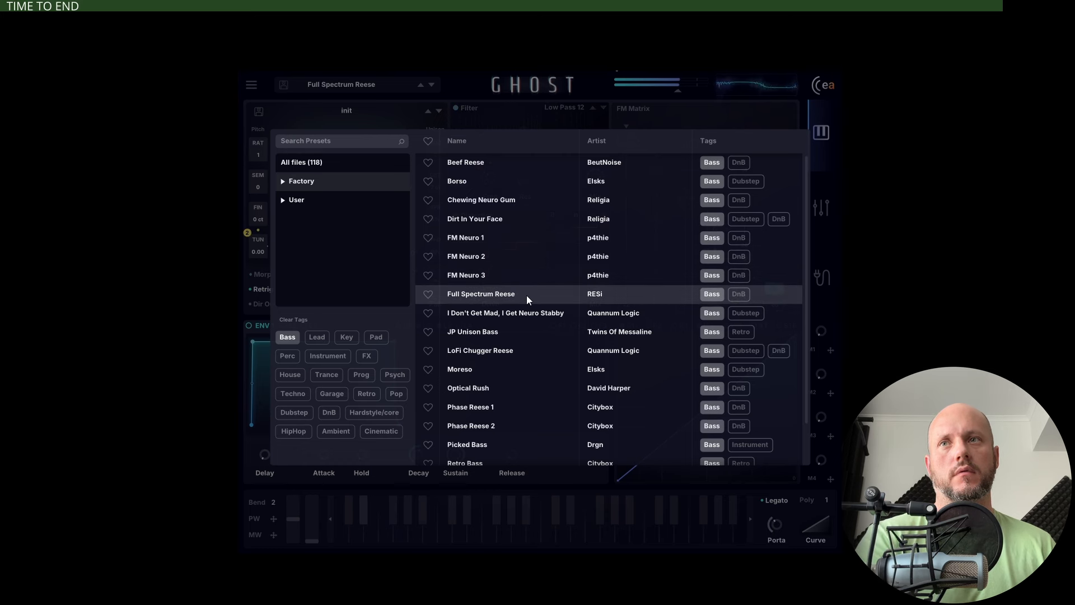
# Step: Audition further bass presets, including LoFi Chugger Reese, Moreso, Phase Reese 2 and Slick Rick, and load Square Bass
pyautogui.click(529, 314)
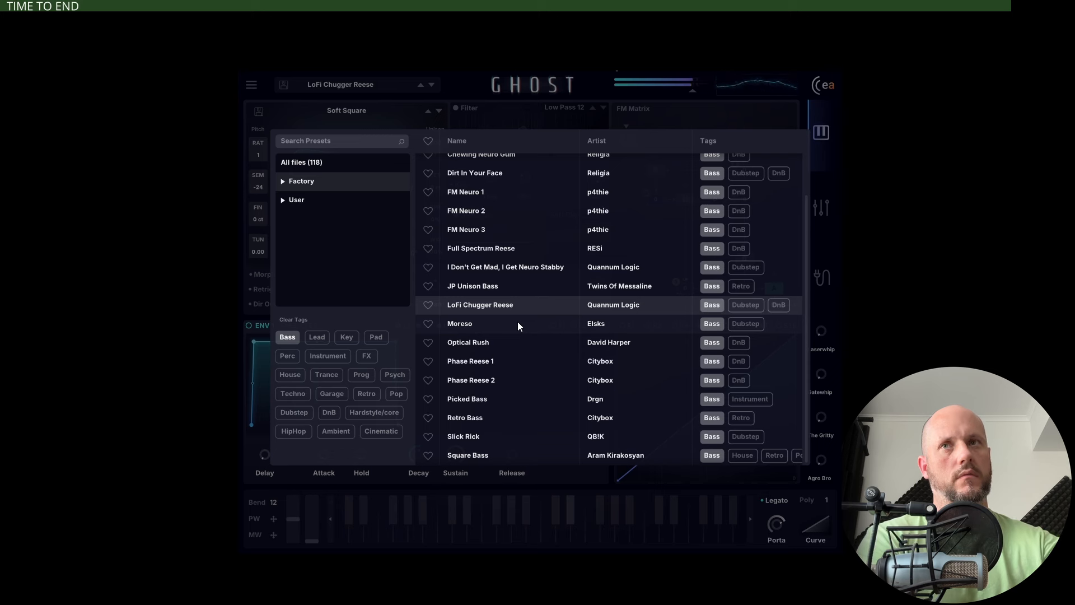
pyautogui.click(518, 324)
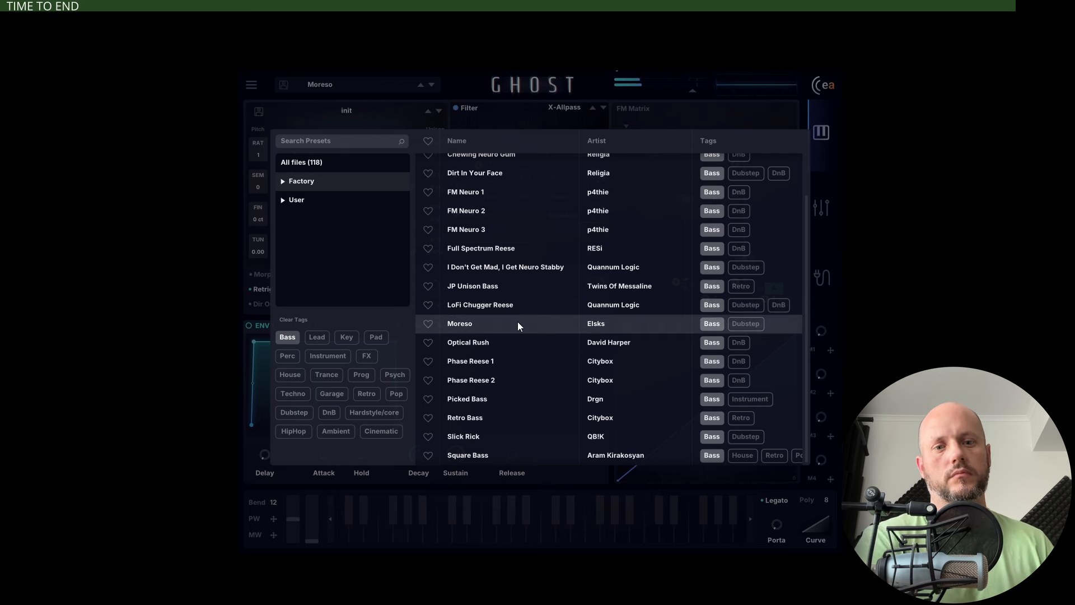
pyautogui.click(527, 375)
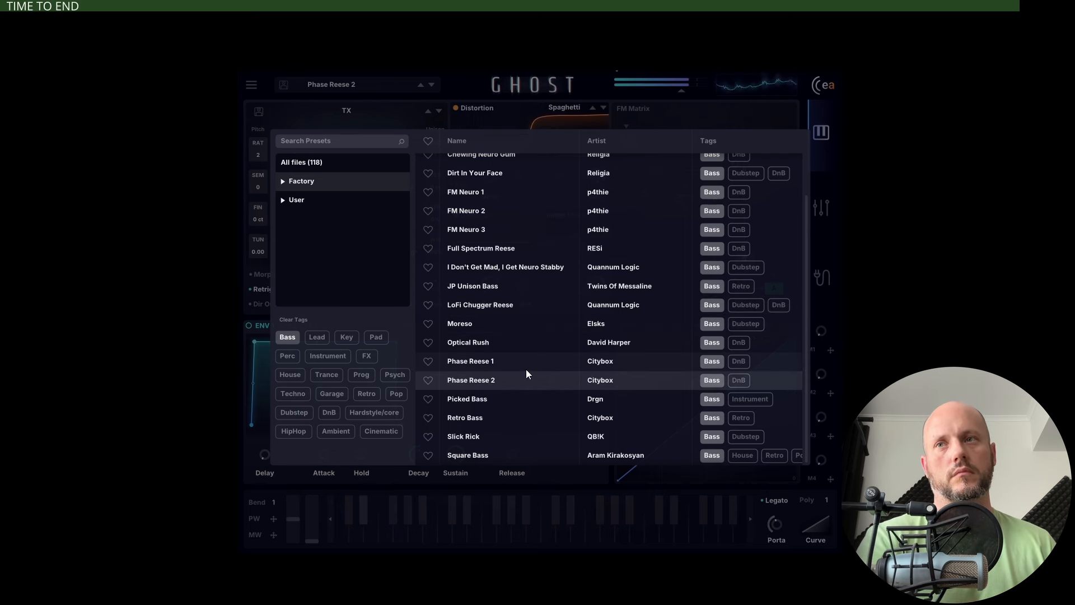
pyautogui.click(524, 437)
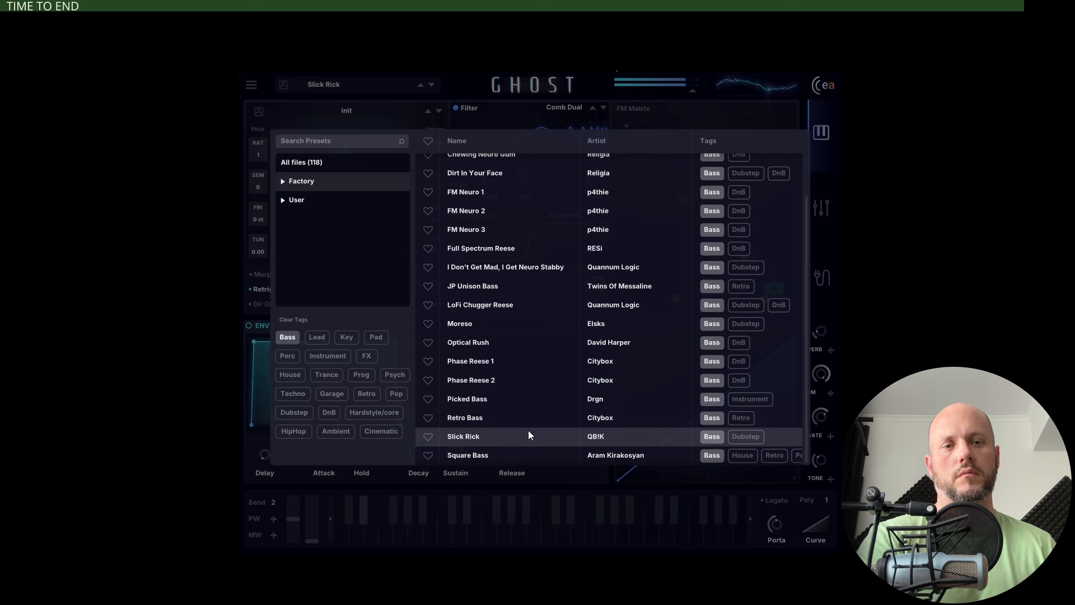
pyautogui.doubleClick(525, 451)
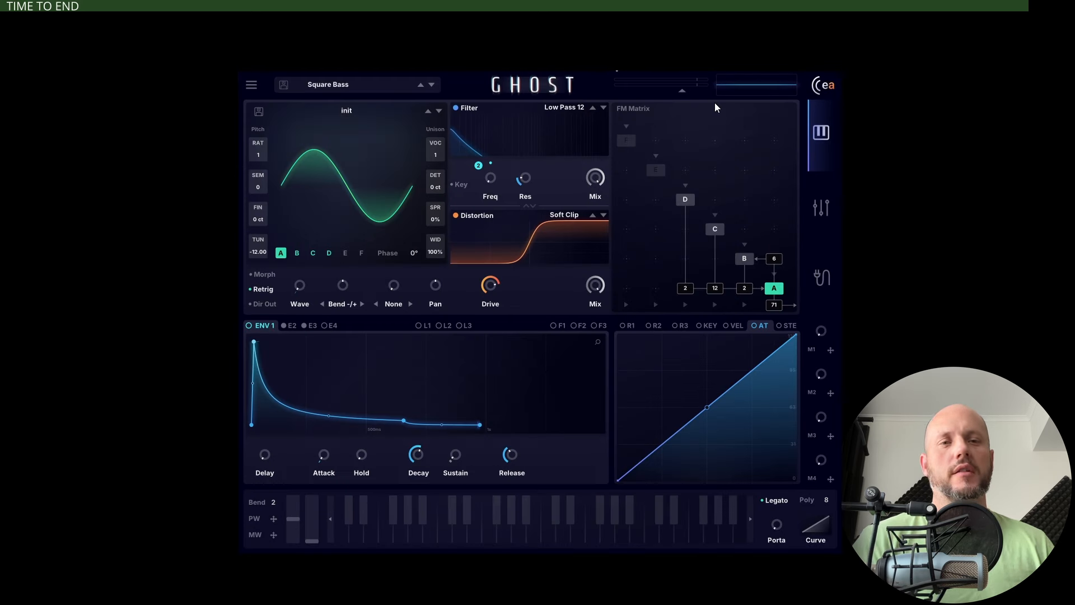